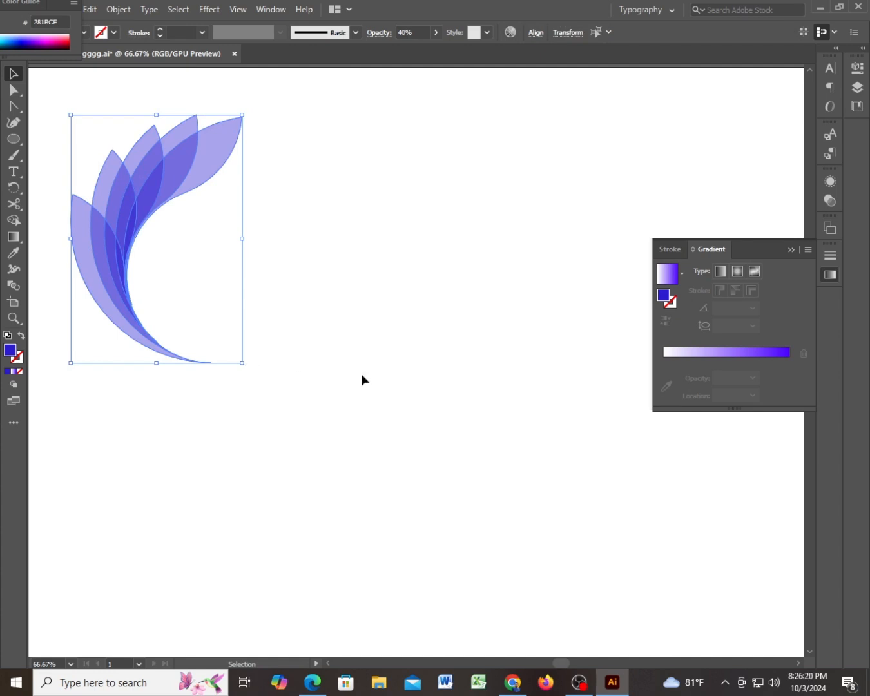
# Draw a circle to the lower right of the petal artwork and swap its fill and stroke to give it a 1 pt blue outline.
pyautogui.click(370, 394)
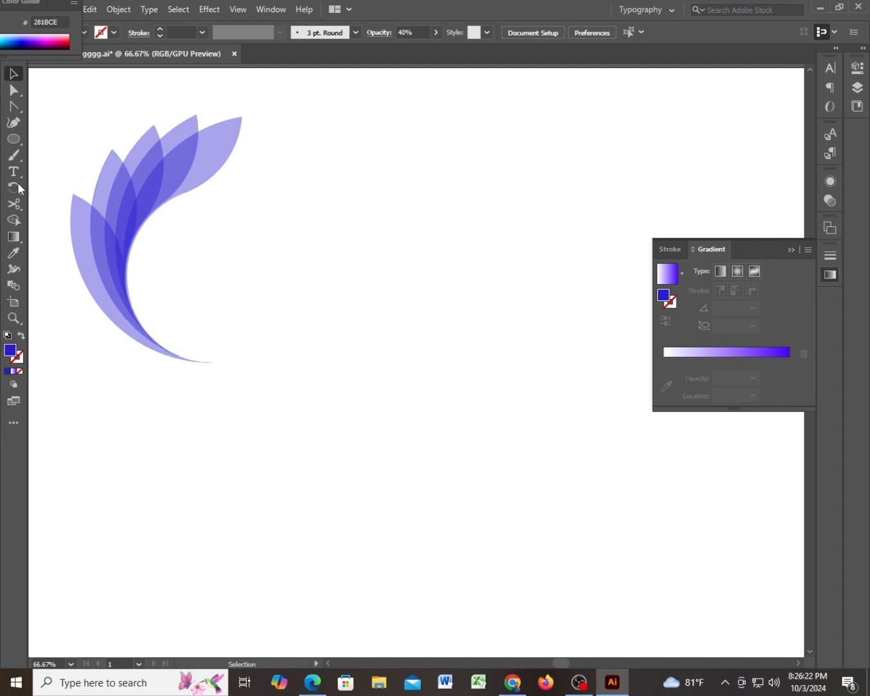
pyautogui.click(13, 138)
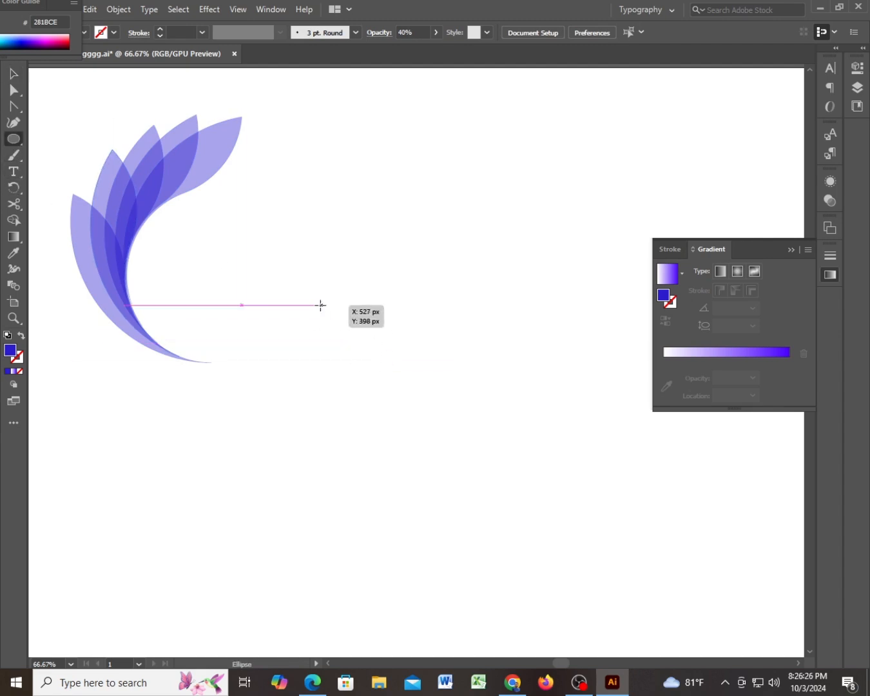
pyautogui.moveTo(320, 305); pyautogui.dragTo(466, 471)
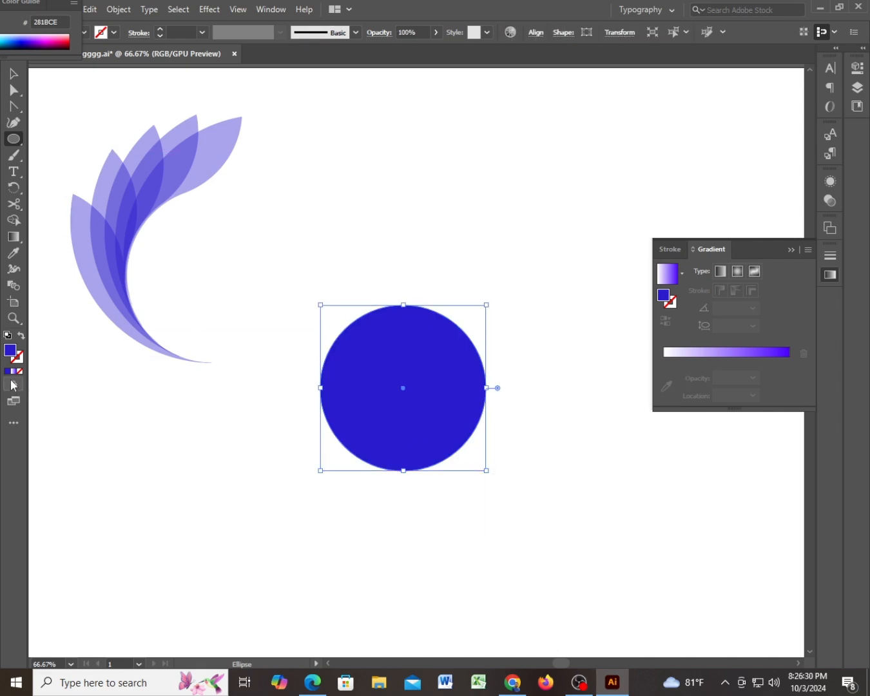
pyautogui.click(21, 336)
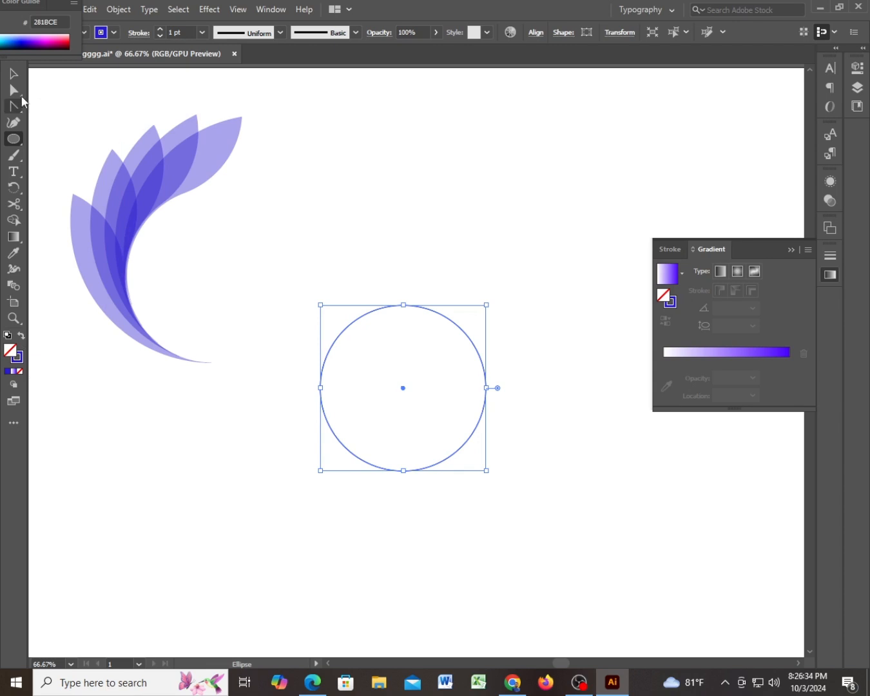
pyautogui.click(14, 90)
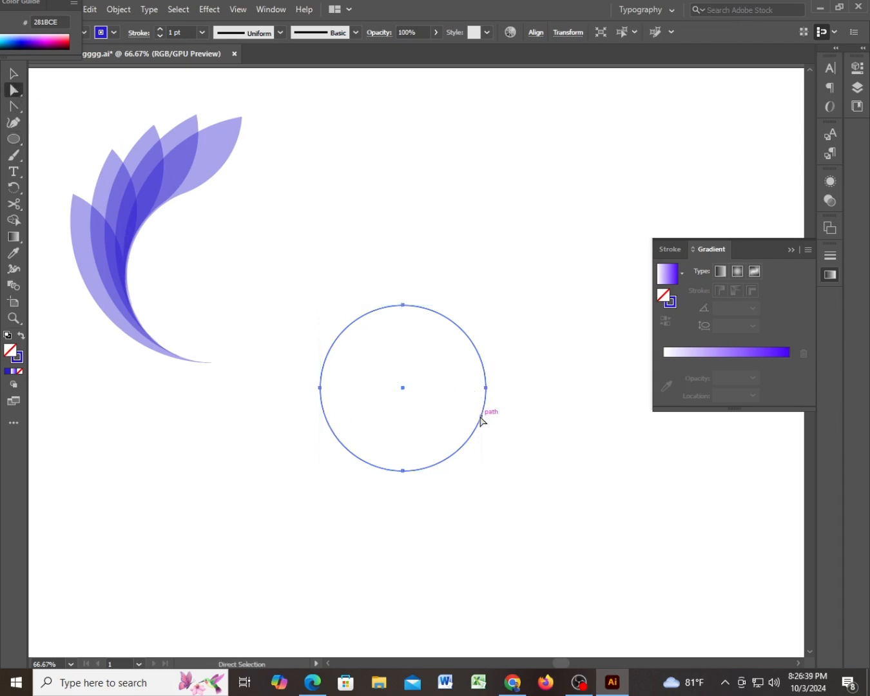
pyautogui.click(8, 76)
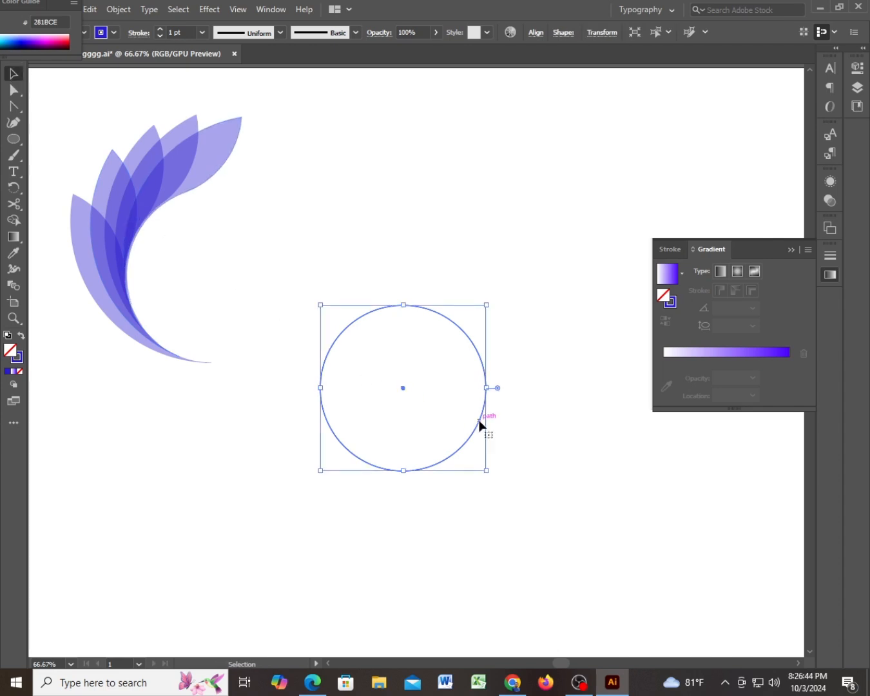
# Copy the circle, paste it in front, and move the copy sideways until it touches the original's right edge.
pyautogui.click(90, 9)
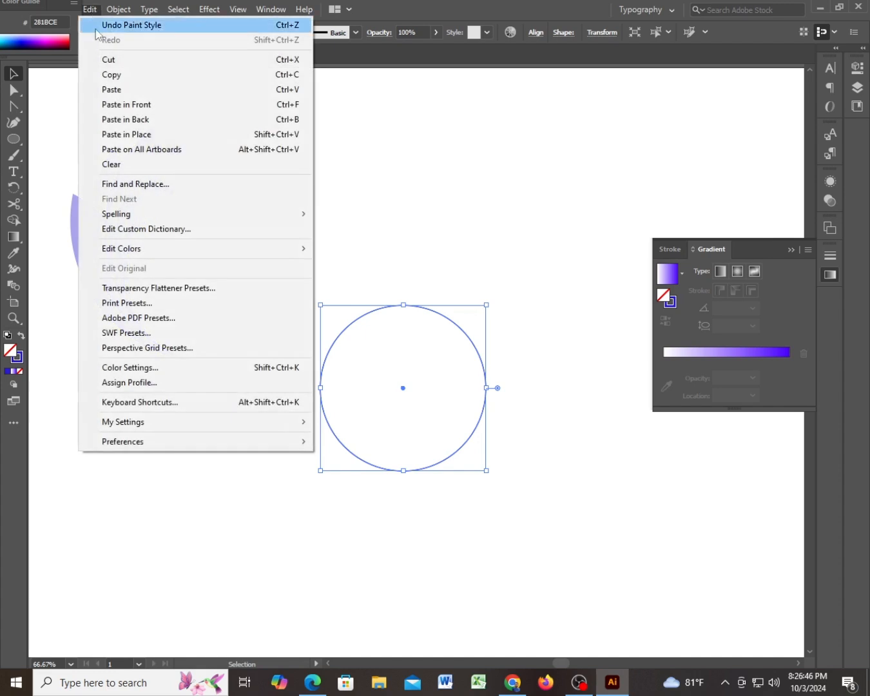
pyautogui.click(123, 82)
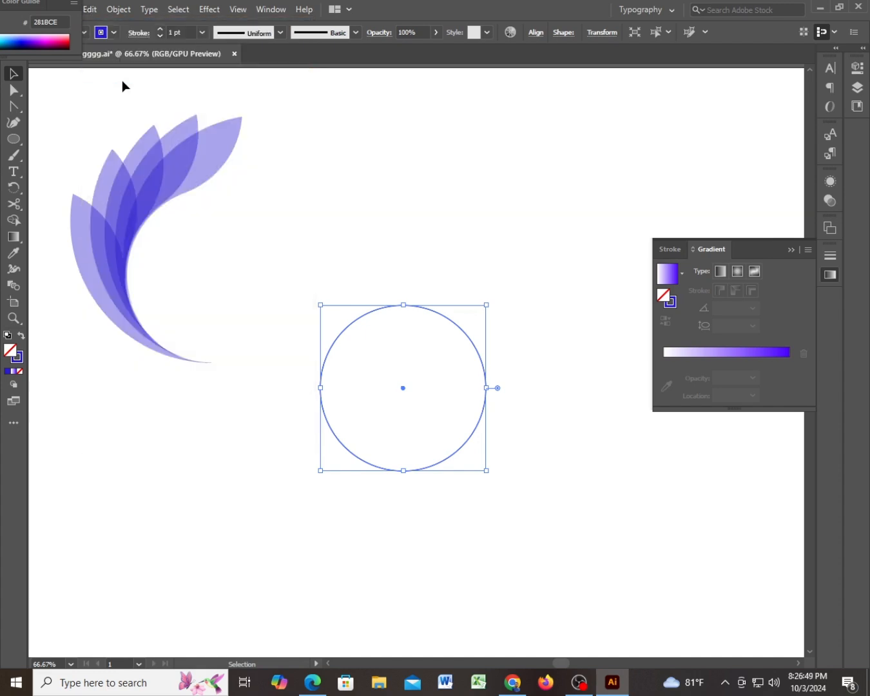
pyautogui.click(91, 9)
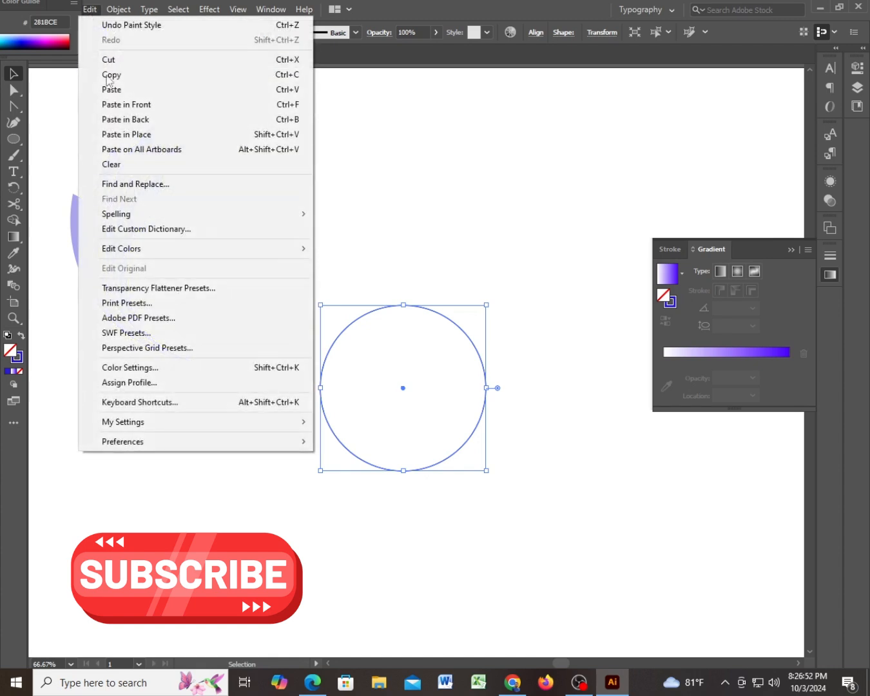
pyautogui.click(121, 106)
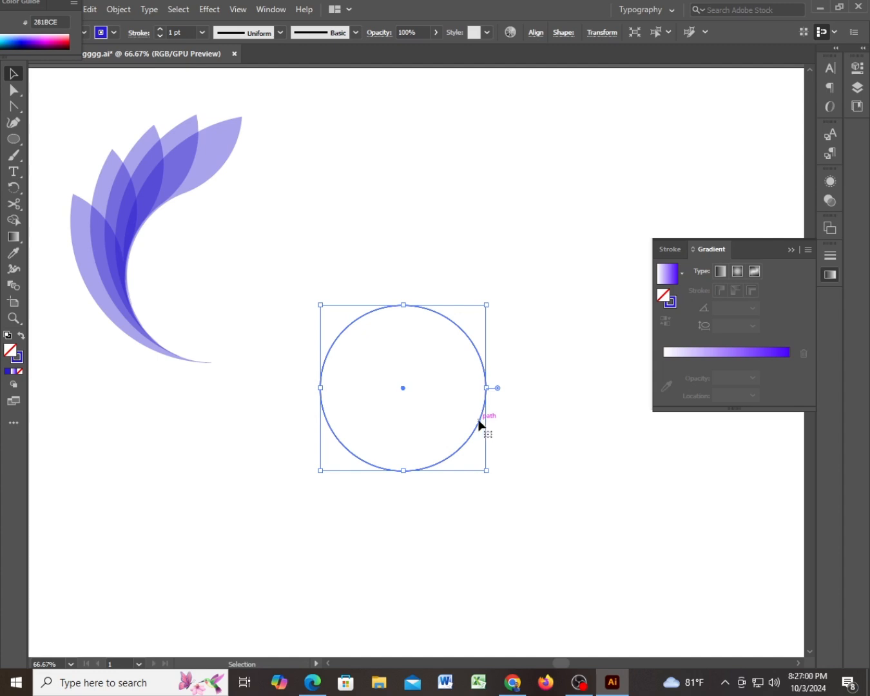
pyautogui.moveTo(479, 425); pyautogui.dragTo(646, 423)
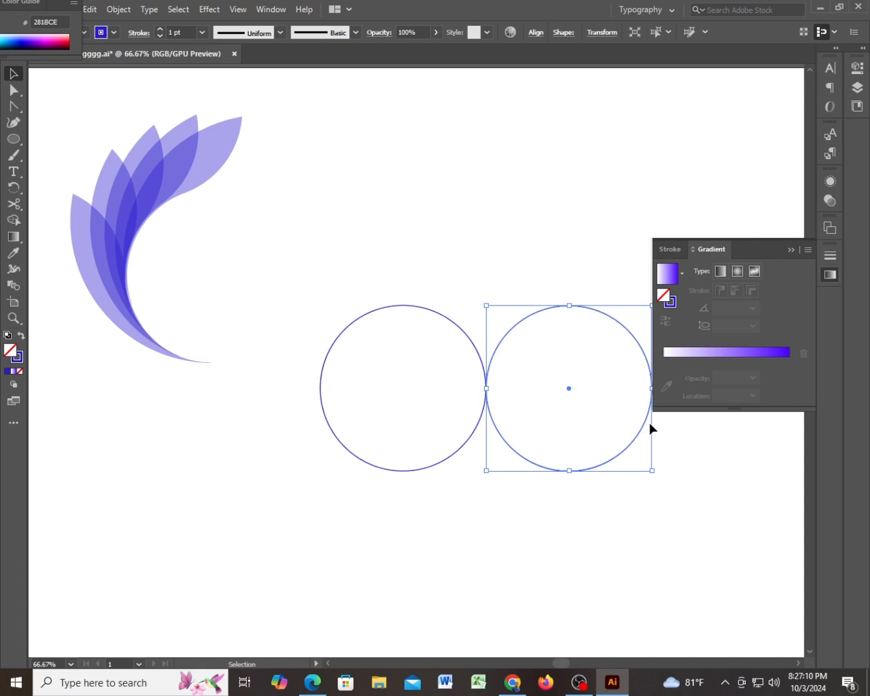
pyautogui.press('Left')
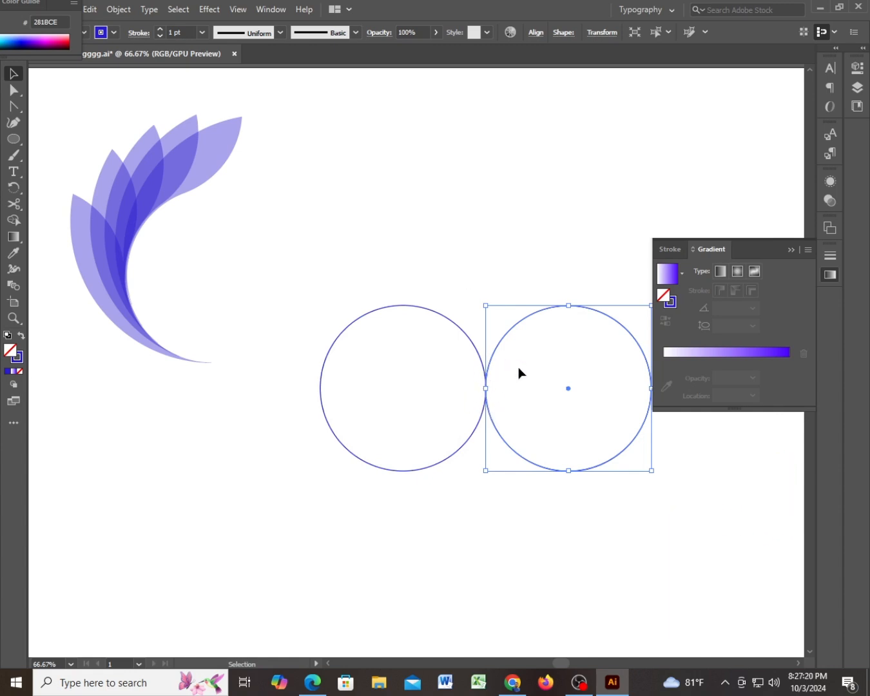
pyautogui.click(453, 266)
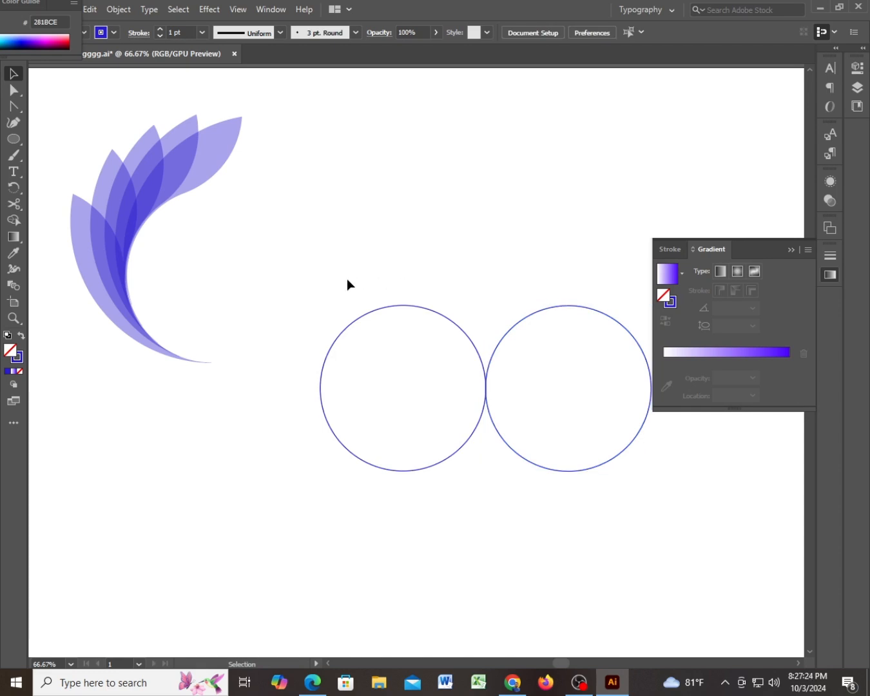
# Move both circles together down and left, and shift the petal artwork into the canvas's upper-left corner.
pyautogui.moveTo(344, 276); pyautogui.dragTo(588, 495)
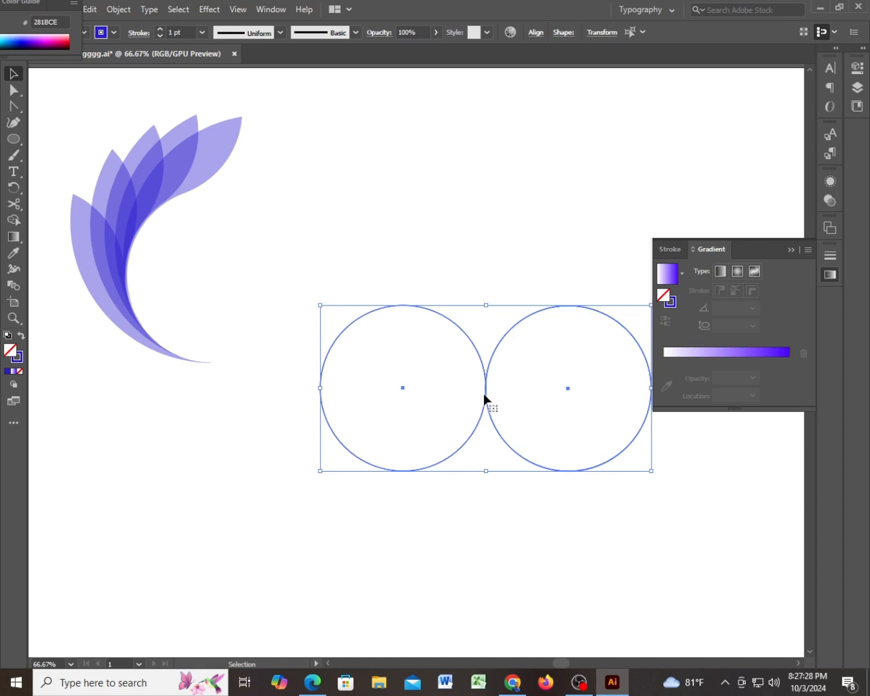
pyautogui.moveTo(485, 396); pyautogui.dragTo(401, 448)
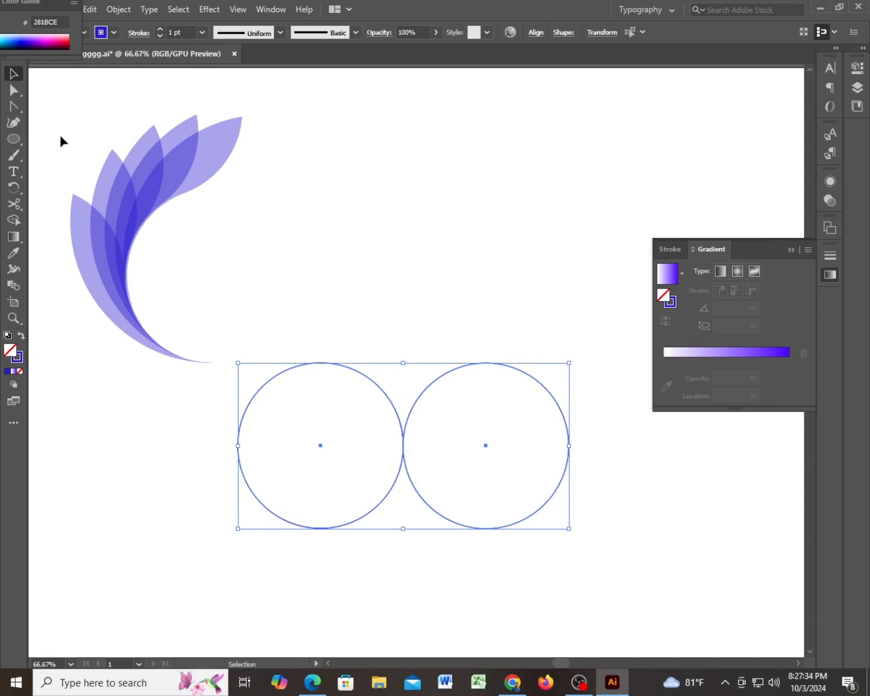
pyautogui.moveTo(60, 135); pyautogui.dragTo(225, 304)
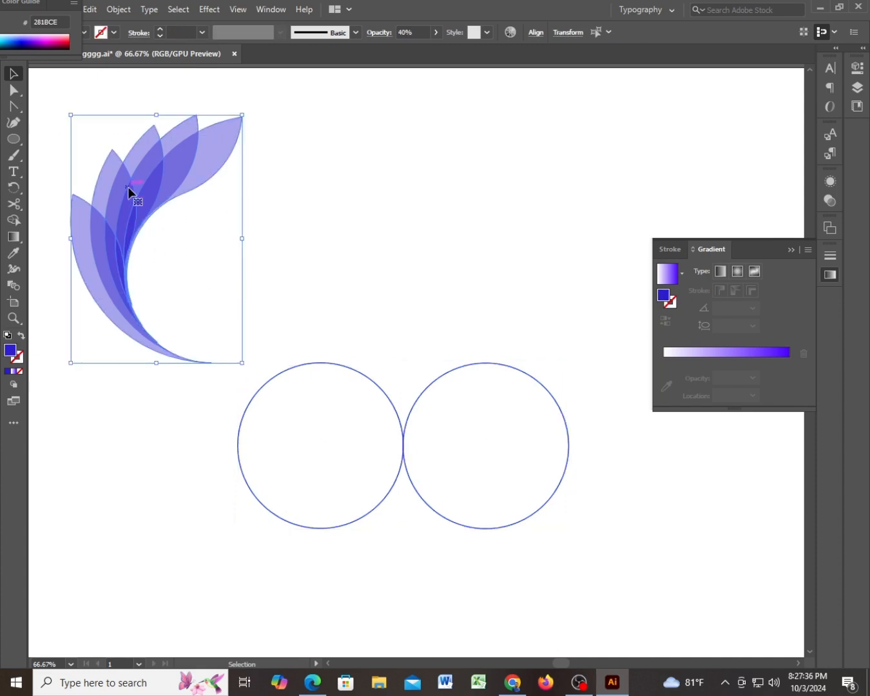
pyautogui.moveTo(122, 192); pyautogui.dragTo(92, 165)
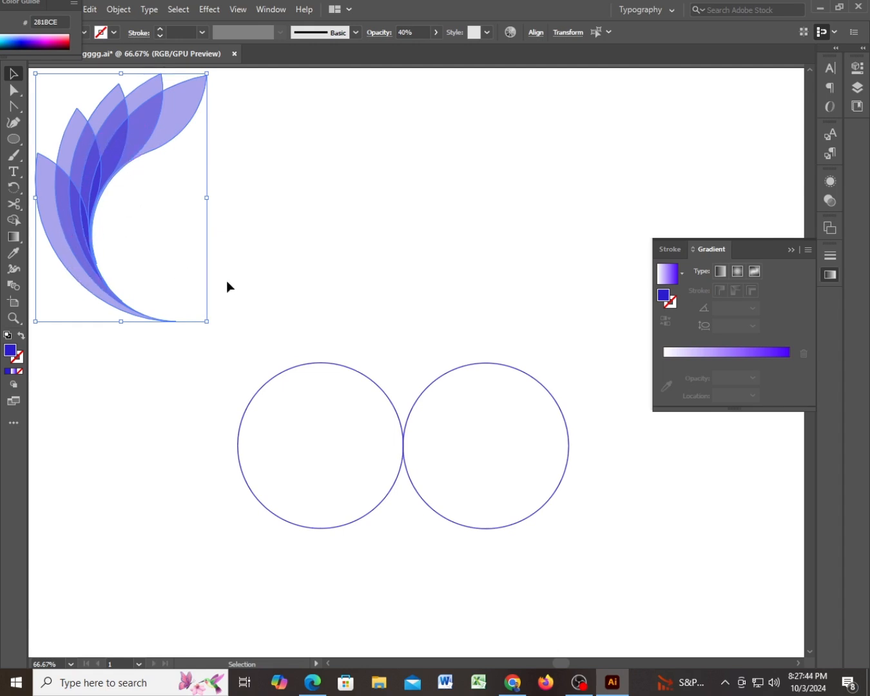
pyautogui.click(365, 334)
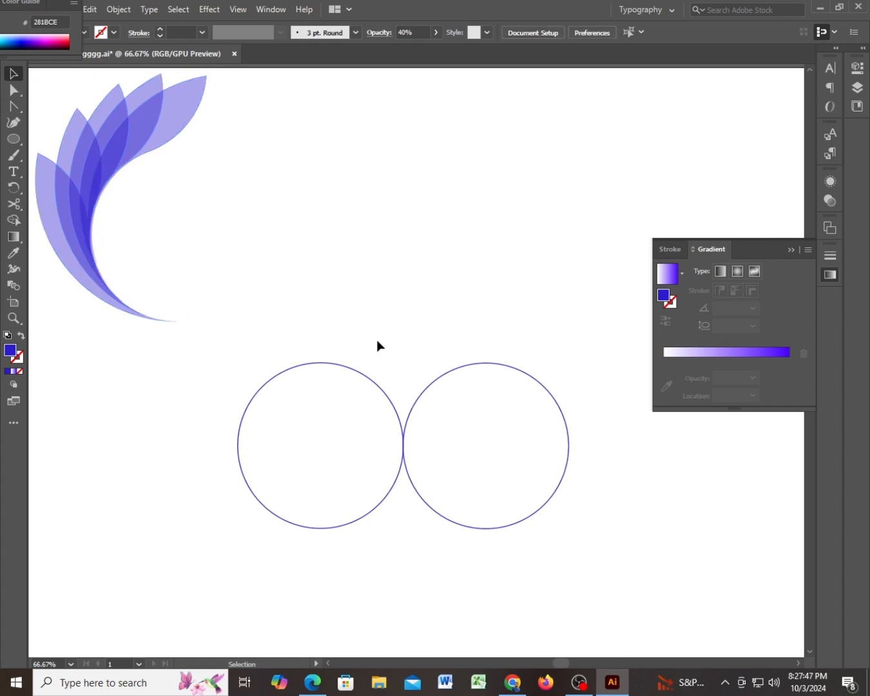
# Try to enlarge the right circle upward from its lowest point, and undo the scaling.
pyautogui.click(489, 365)
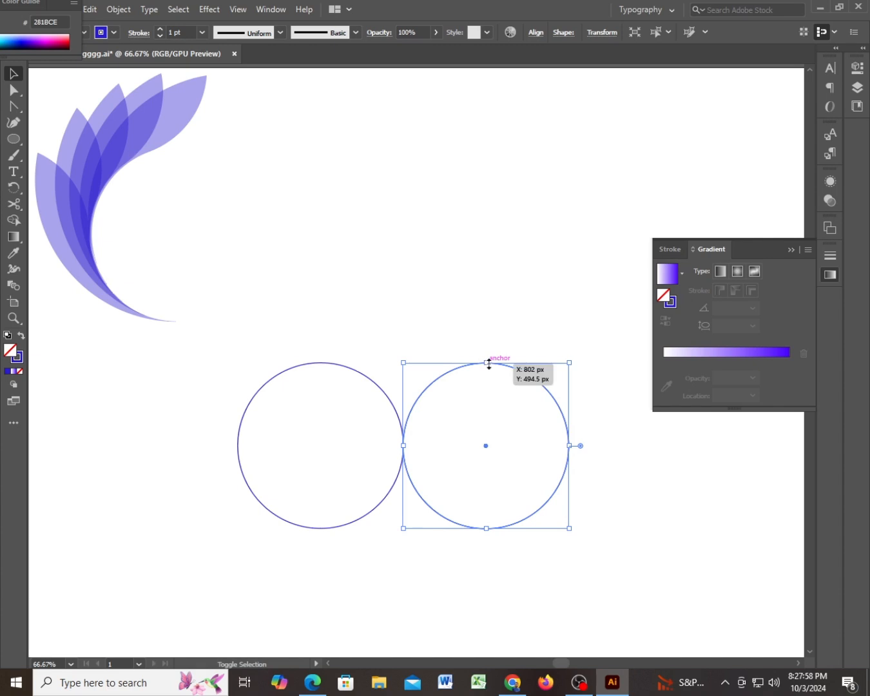
pyautogui.moveTo(488, 365); pyautogui.dragTo(480, 245)
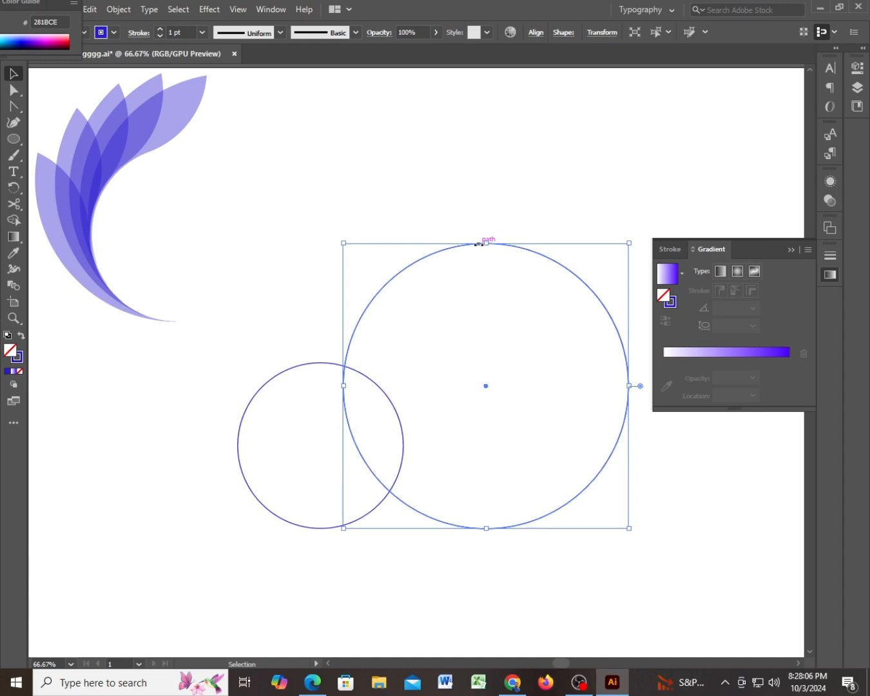
pyautogui.click(90, 9)
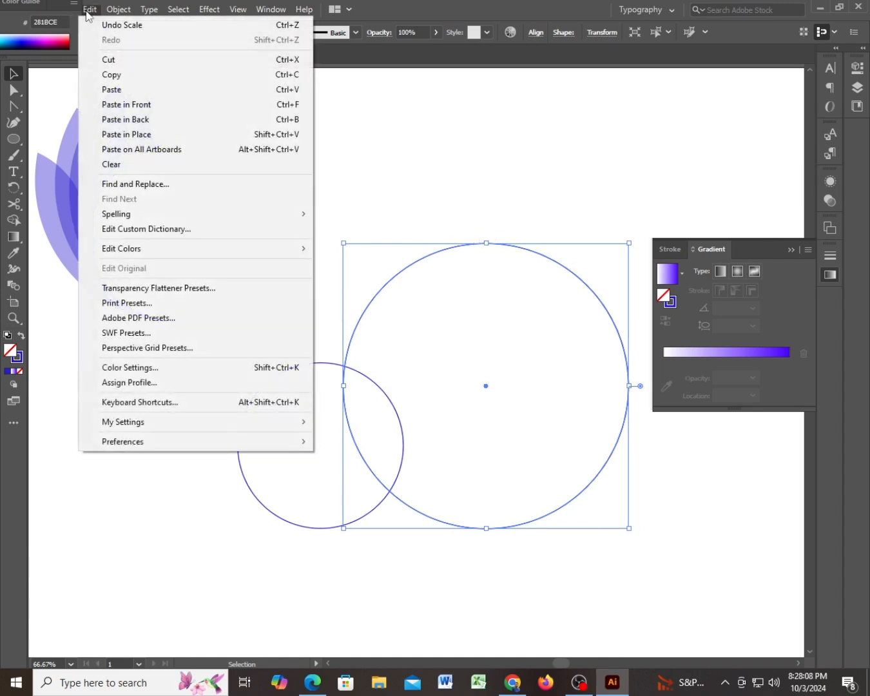
pyautogui.click(108, 26)
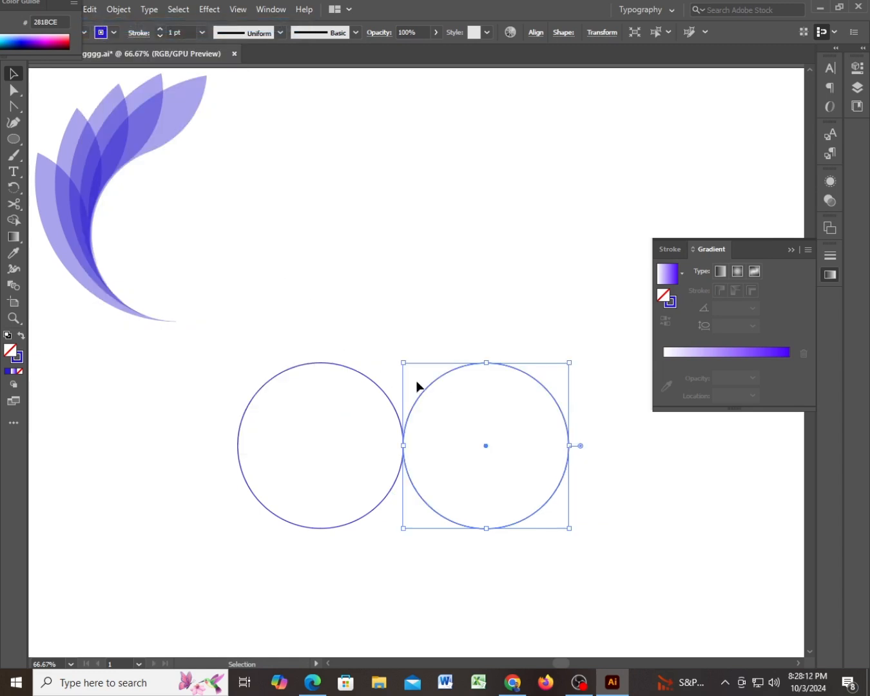
# Paste a copy of the right circle in front and enlarge it proportionally from its lowest point until its top anchor reaches about Y 308.5 px.
pyautogui.click(89, 11)
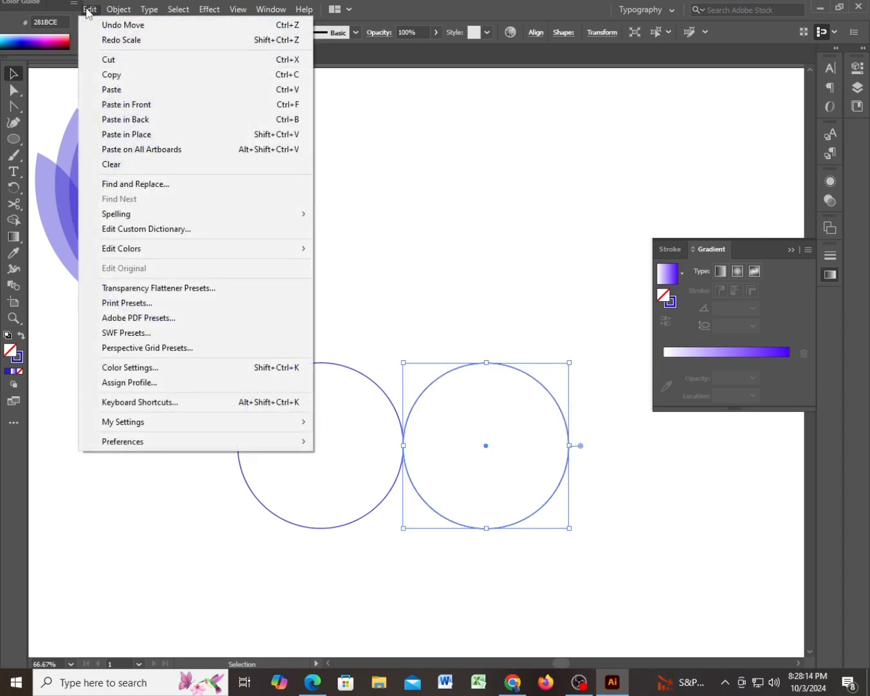
pyautogui.click(115, 78)
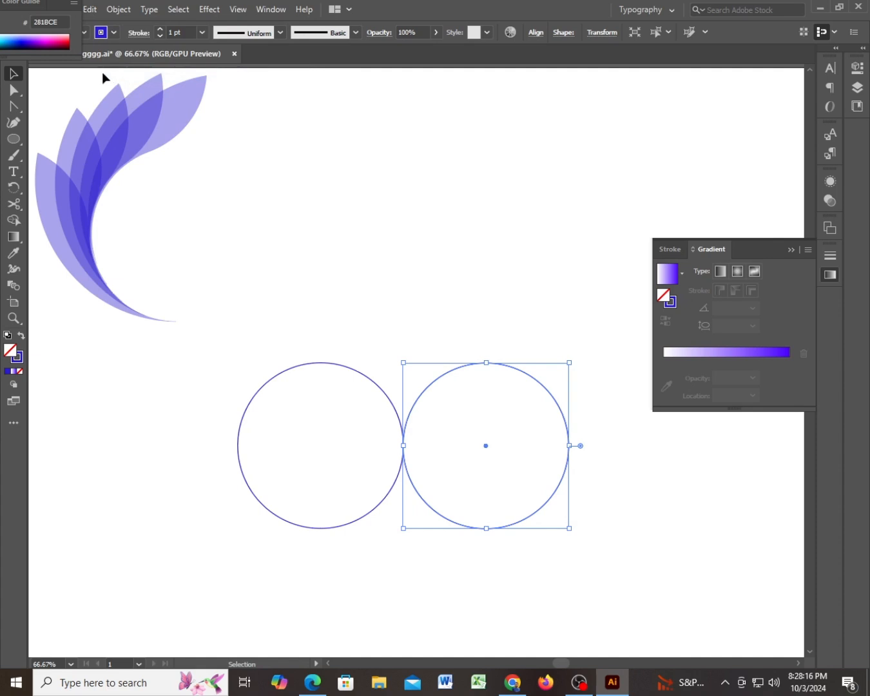
pyautogui.click(89, 10)
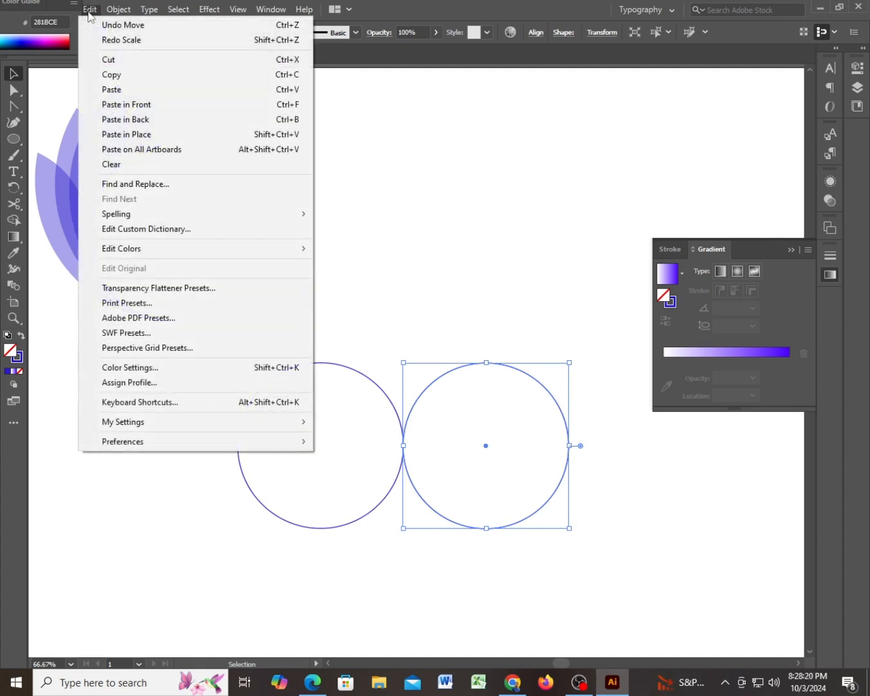
pyautogui.click(129, 105)
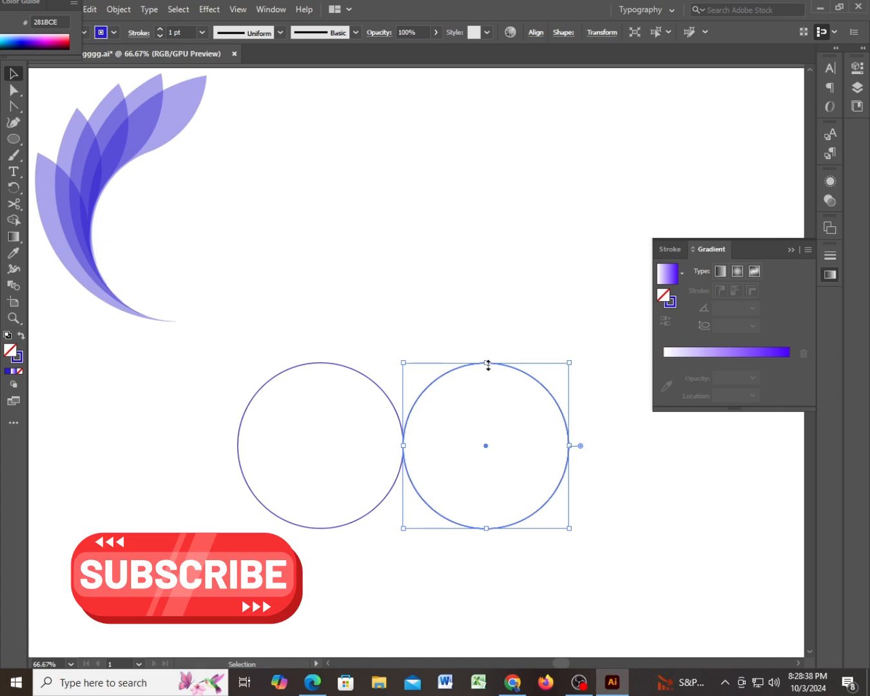
pyautogui.moveTo(488, 365); pyautogui.dragTo(488, 253)
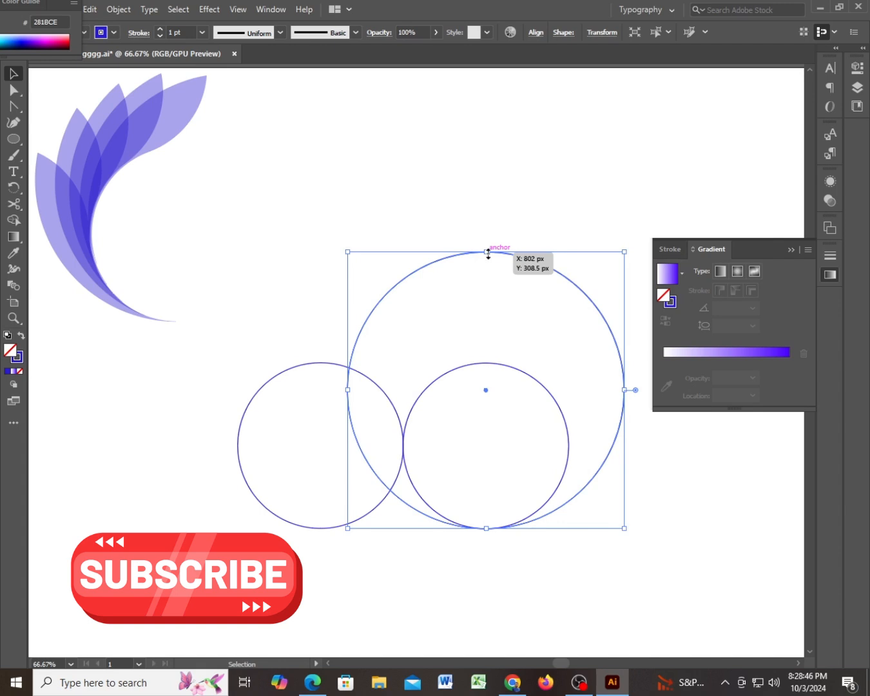
# With Shape Builder, merge the overlap and adjoining sliver into a petal, and remove the rest of the left and large circles.
pyautogui.moveTo(250, 244); pyautogui.dragTo(553, 571)
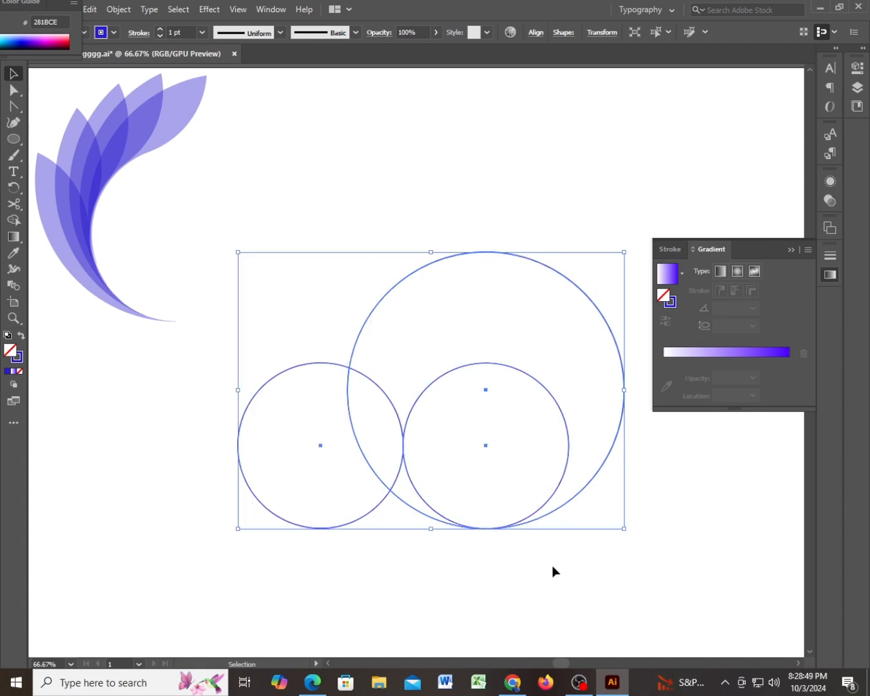
pyautogui.click(13, 220)
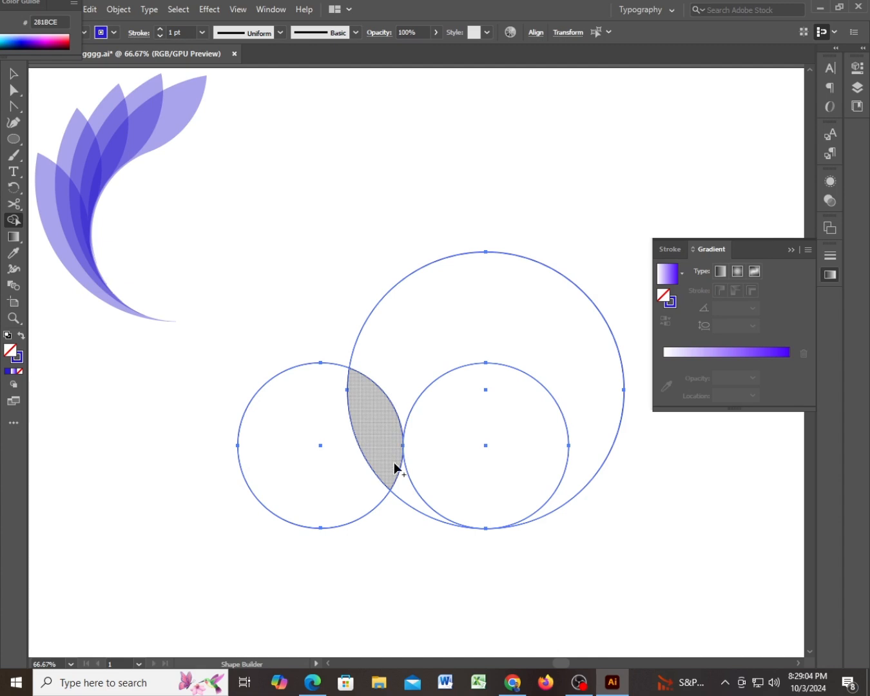
pyautogui.moveTo(394, 467); pyautogui.dragTo(406, 489)
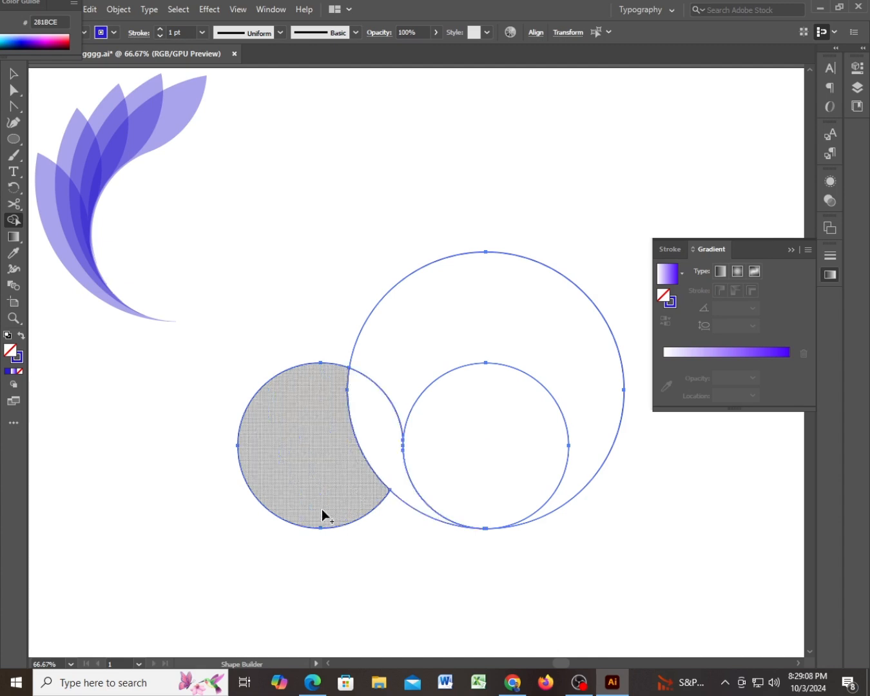
pyautogui.moveTo(310, 509); pyautogui.dragTo(291, 587)
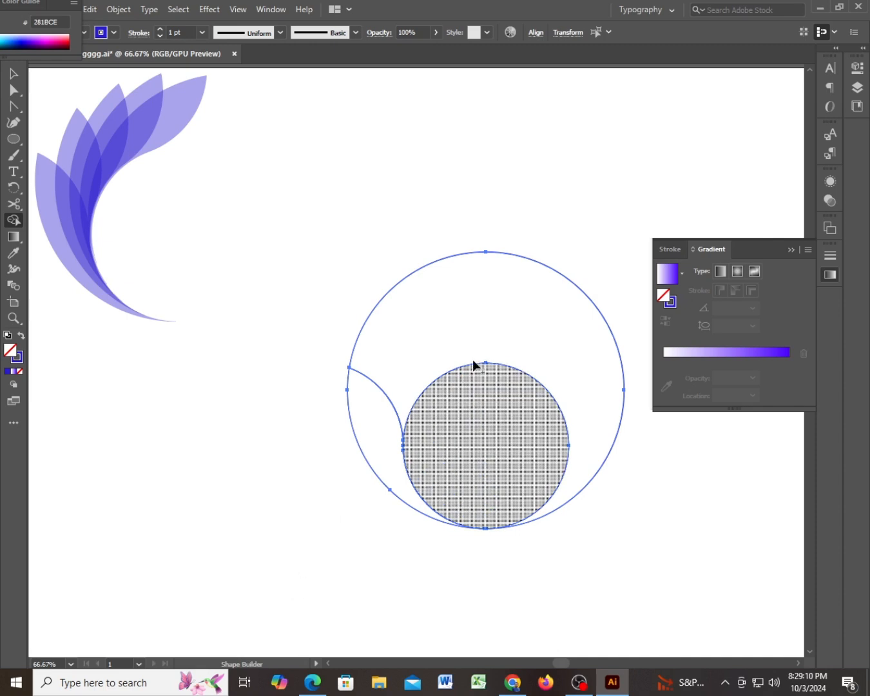
pyautogui.moveTo(556, 288); pyautogui.dragTo(600, 236)
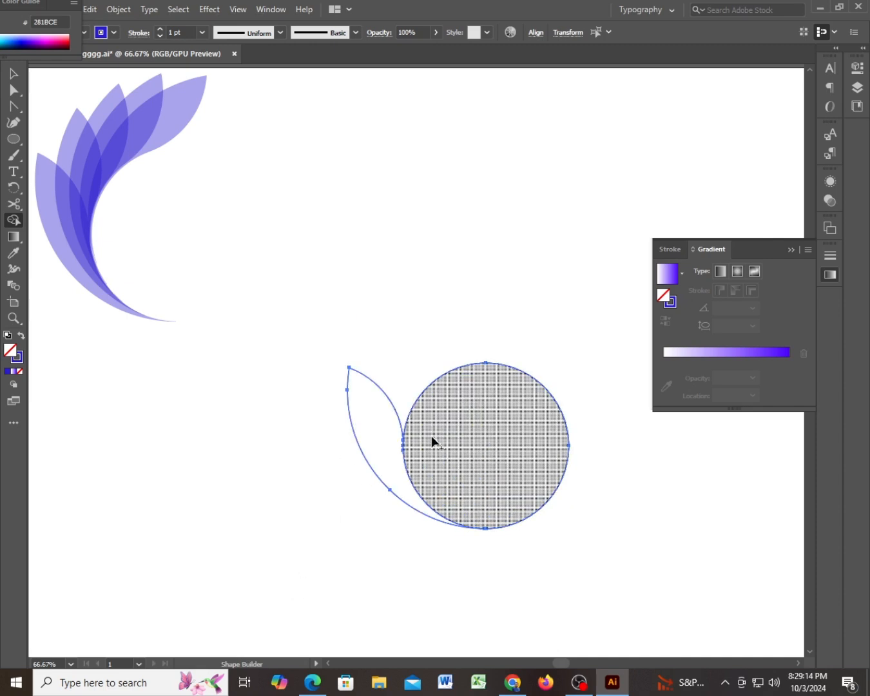
# Select the remaining small circle and shrink it slightly and proportionally around its centre.
pyautogui.click(13, 74)
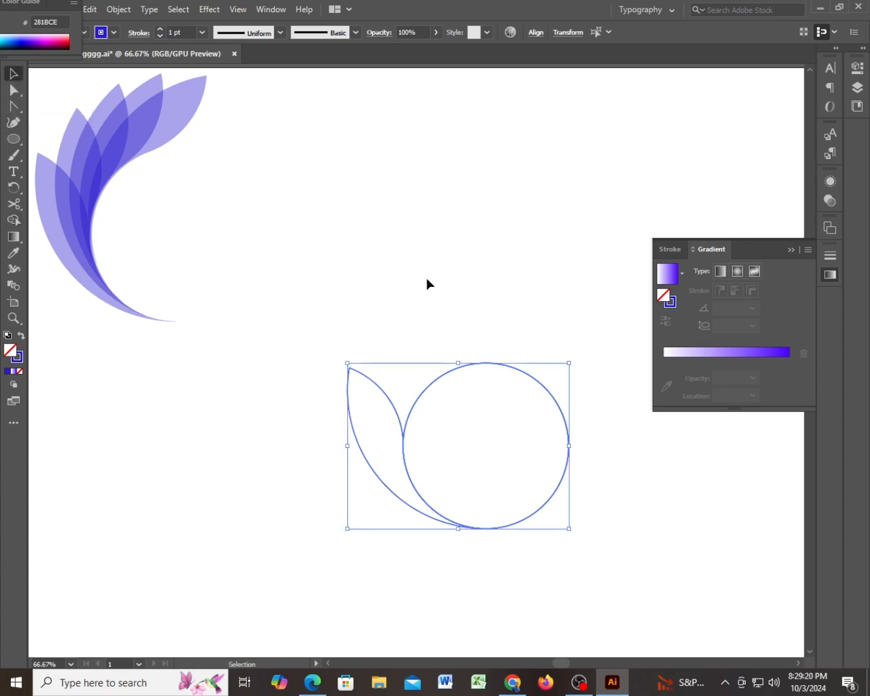
pyautogui.click(426, 284)
pyautogui.click(568, 462)
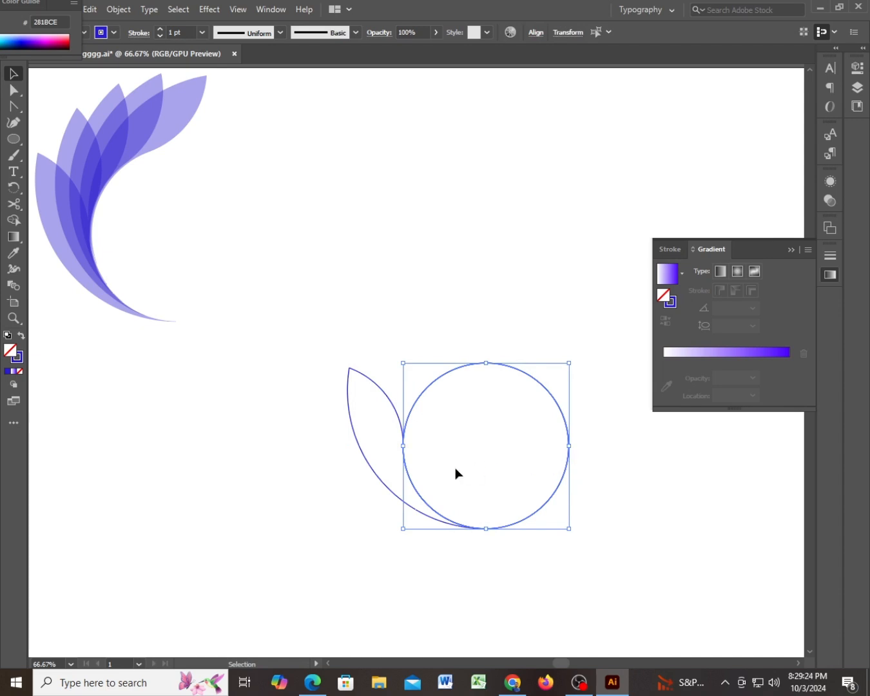
pyautogui.press('shift')
pyautogui.moveTo(486, 530)
pyautogui.mouseDown()
pyautogui.moveTo(488, 516)
pyautogui.moveTo(491, 524)
pyautogui.mouseUp()
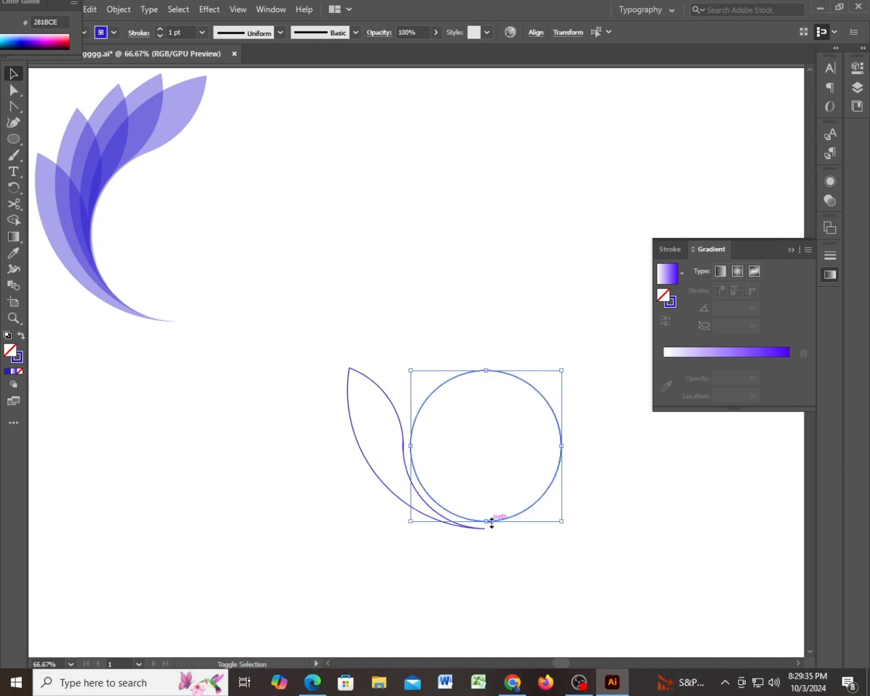
# Fill the curved petal with solid blue 1F1FDD.
pyautogui.click(307, 500)
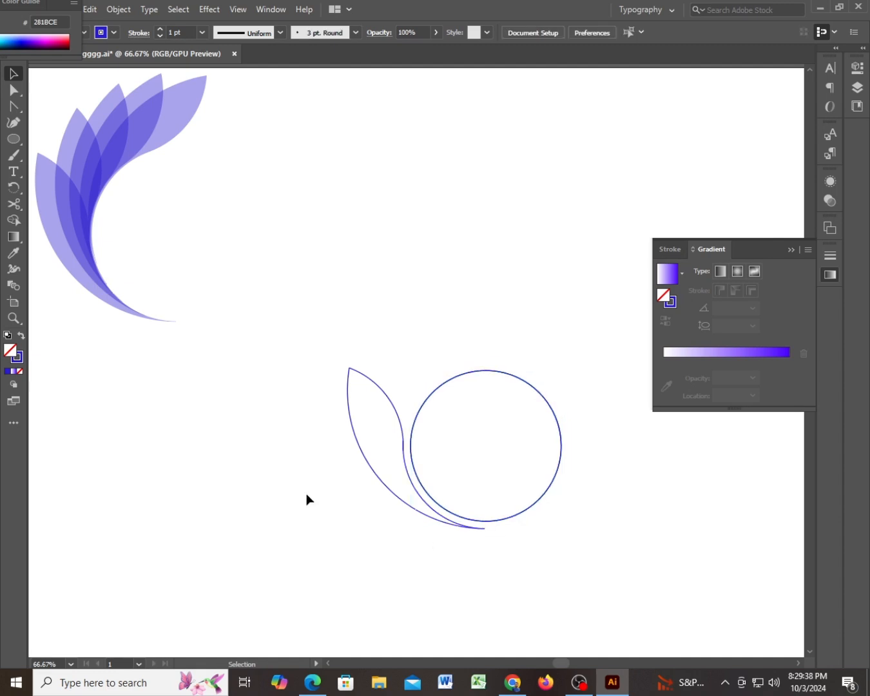
pyautogui.click(361, 449)
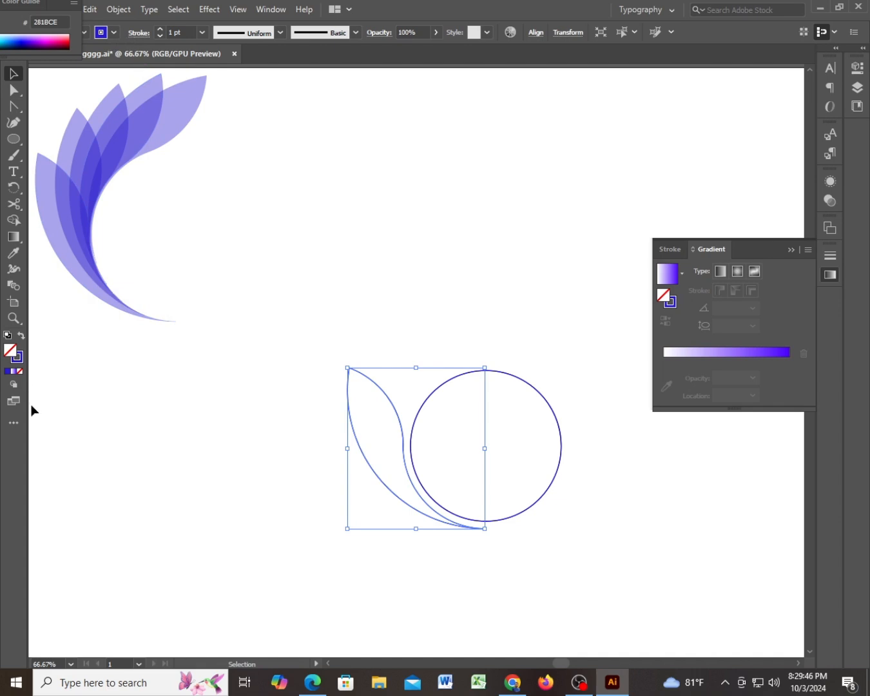
pyautogui.doubleClick(9, 351)
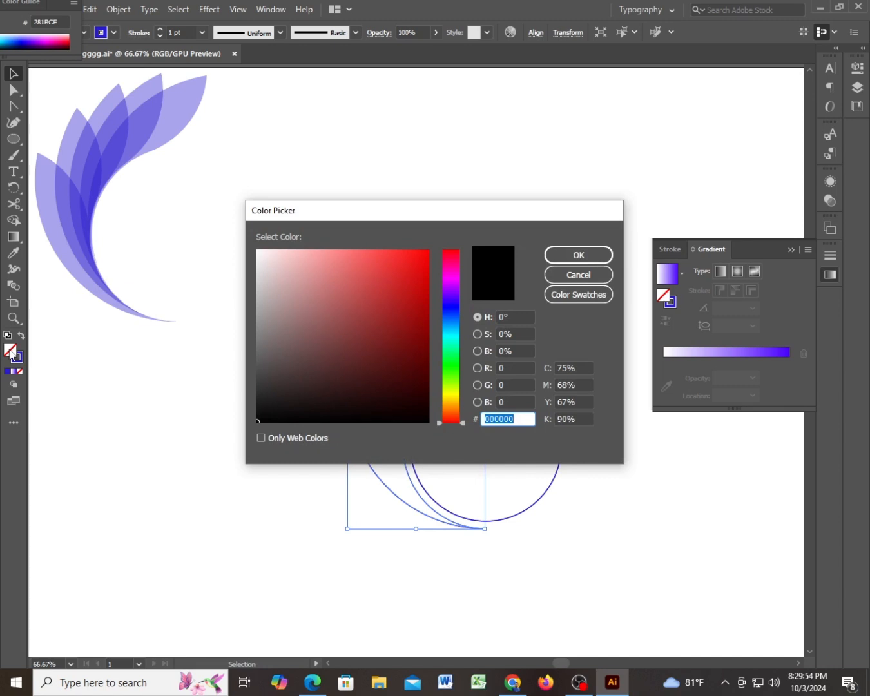
pyautogui.click(454, 306)
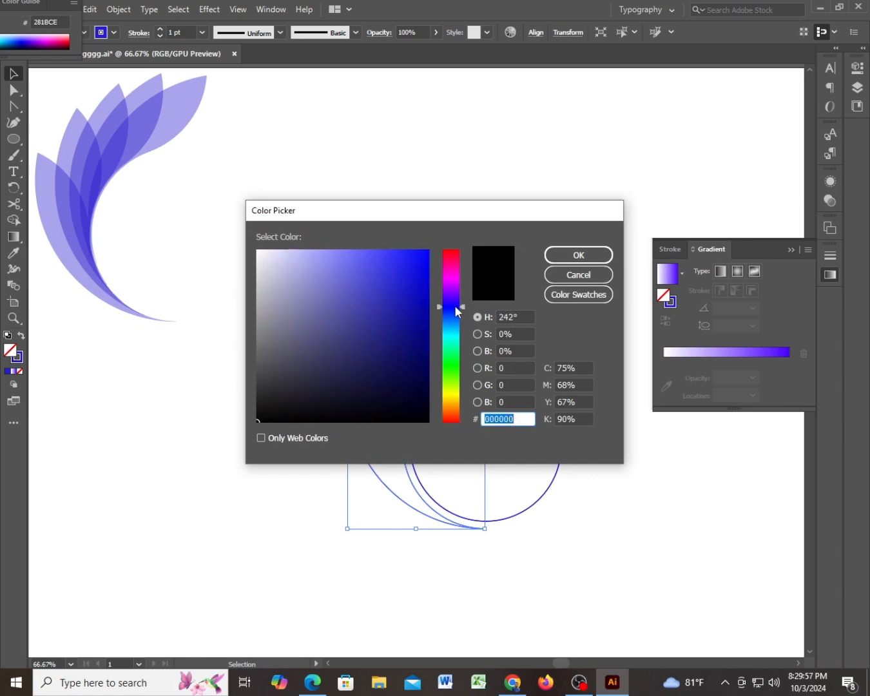
pyautogui.click(419, 286)
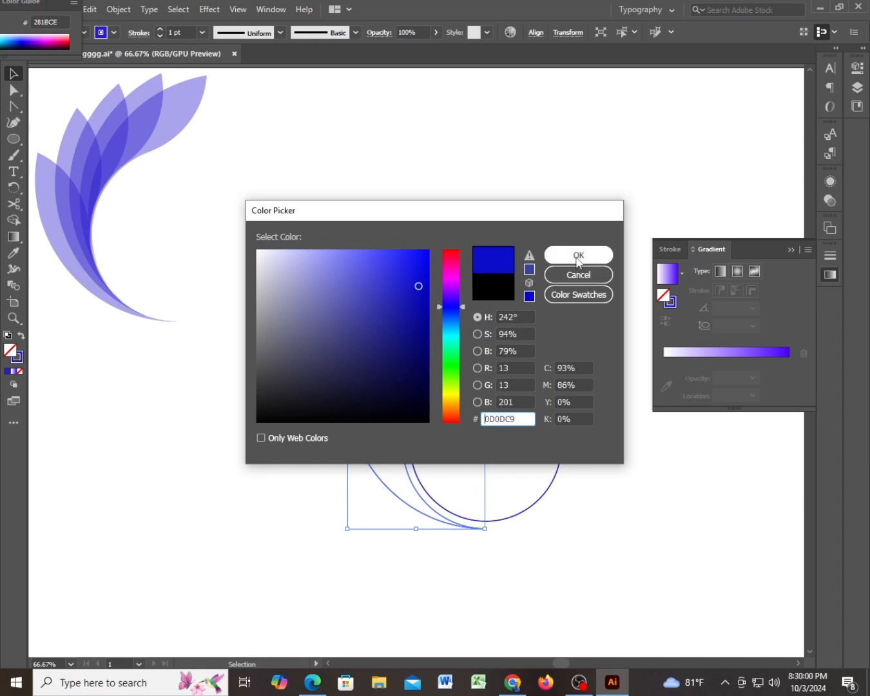
pyautogui.click(390, 273)
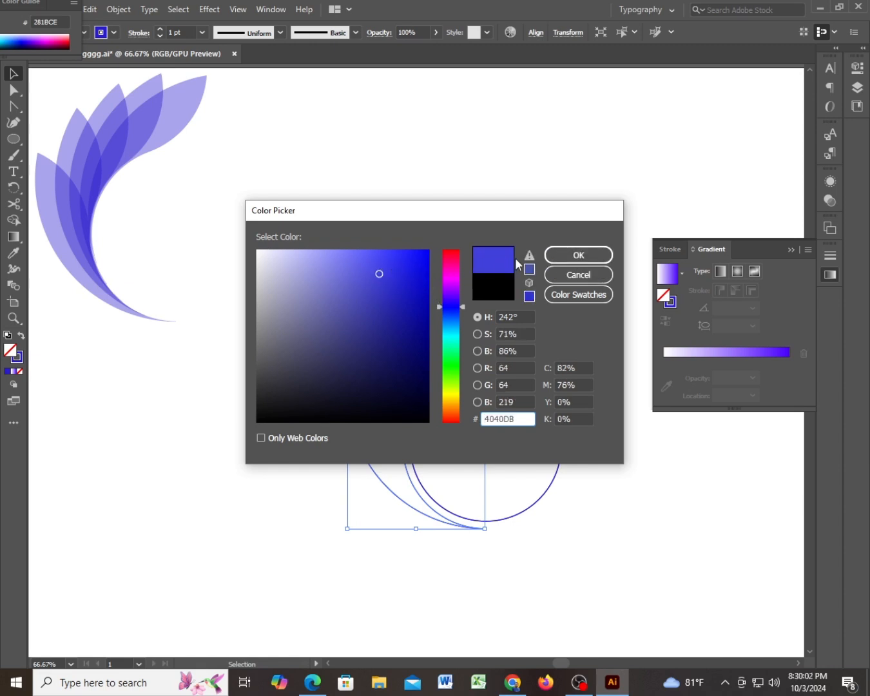
pyautogui.click(405, 272)
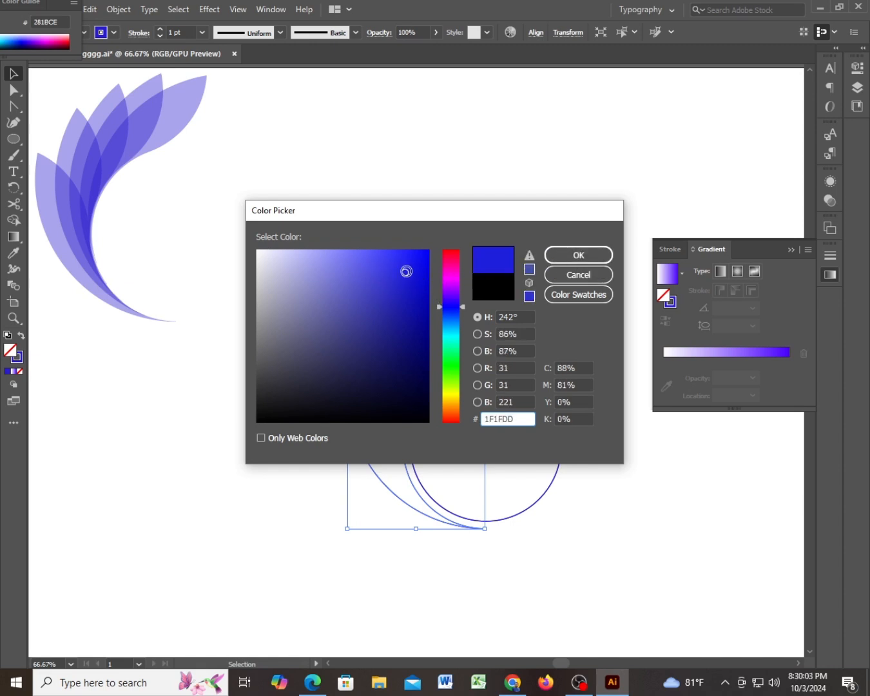
pyautogui.click(568, 256)
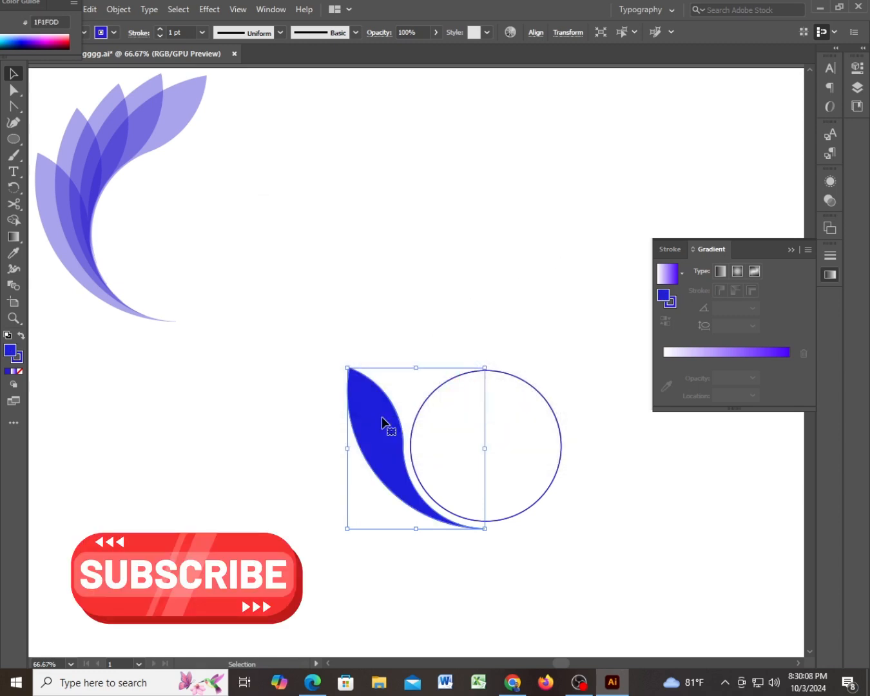
# Remove the stroke from the blue petal, leaving only its fill.
pyautogui.click(22, 359)
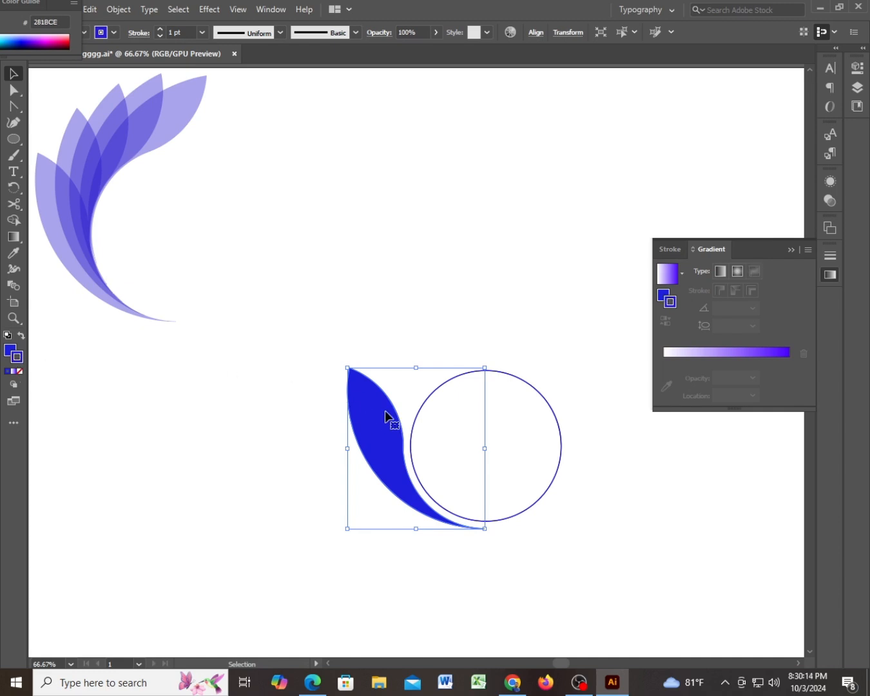
pyautogui.click(21, 372)
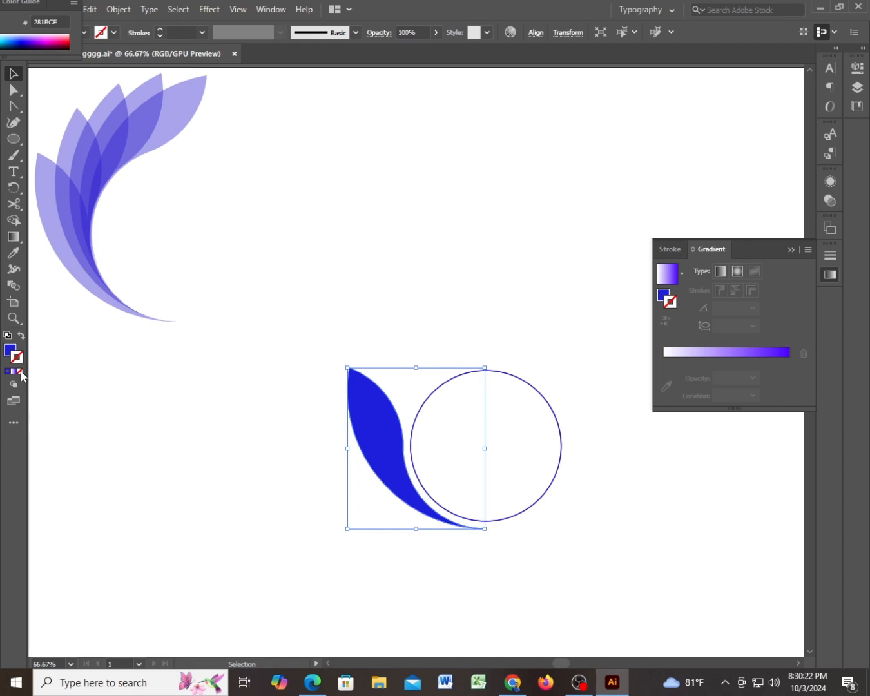
pyautogui.click(243, 387)
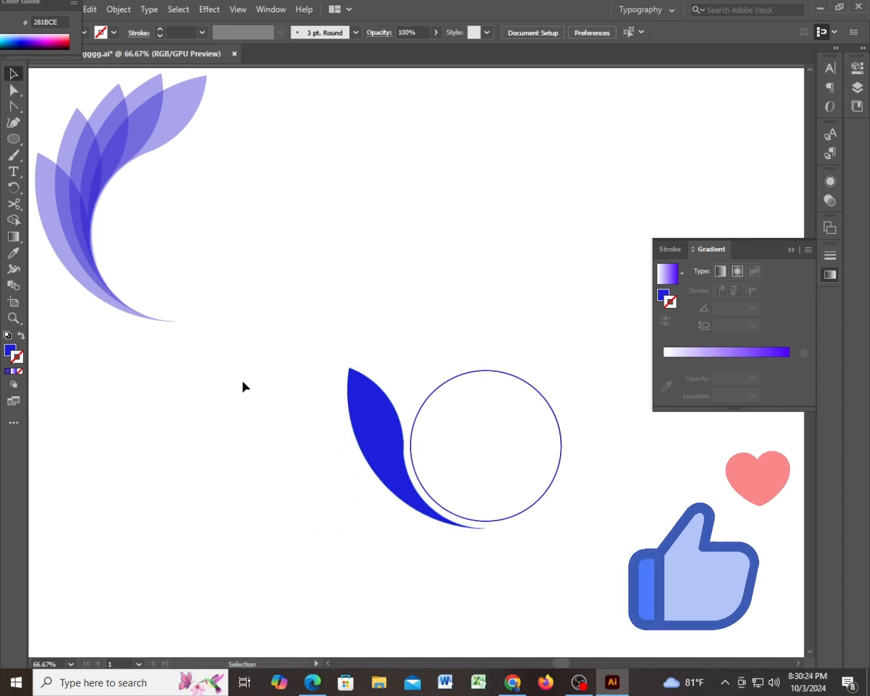
pyautogui.click(390, 424)
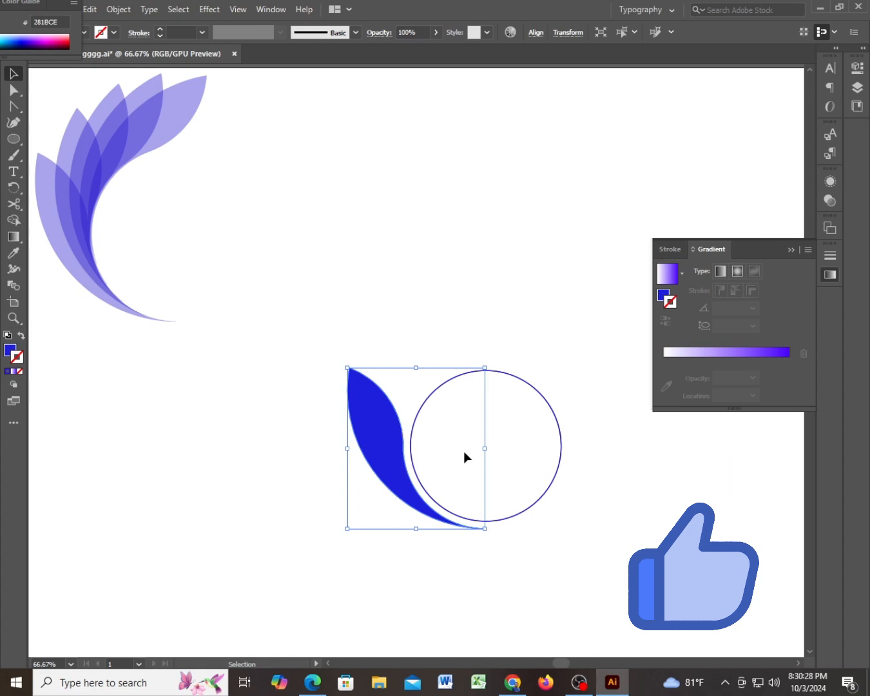
pyautogui.click(593, 441)
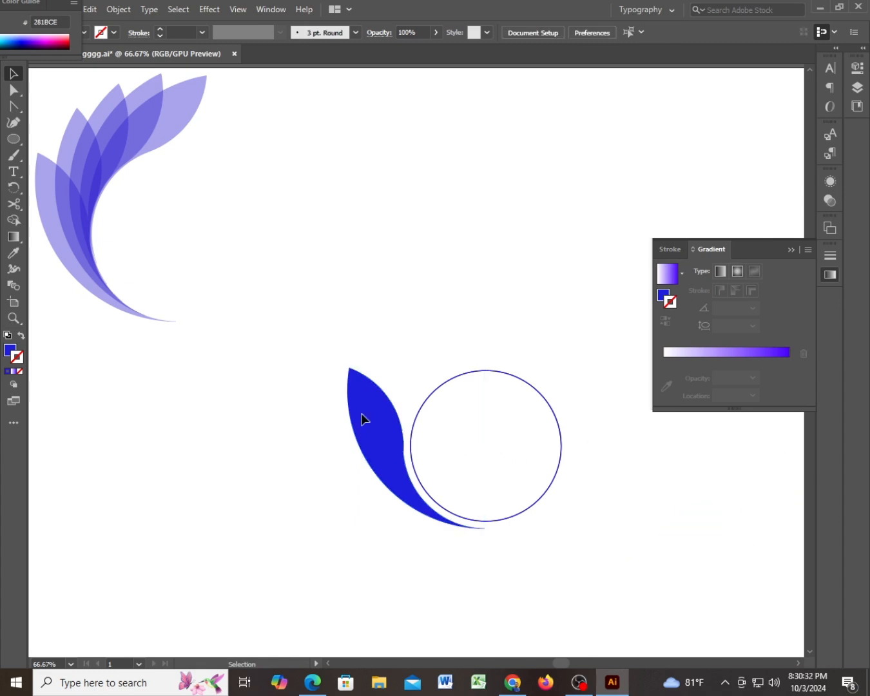
# Rotate a copy of the petal clockwise around the small circle's centre so that it overlaps the original petal.
pyautogui.click(14, 188)
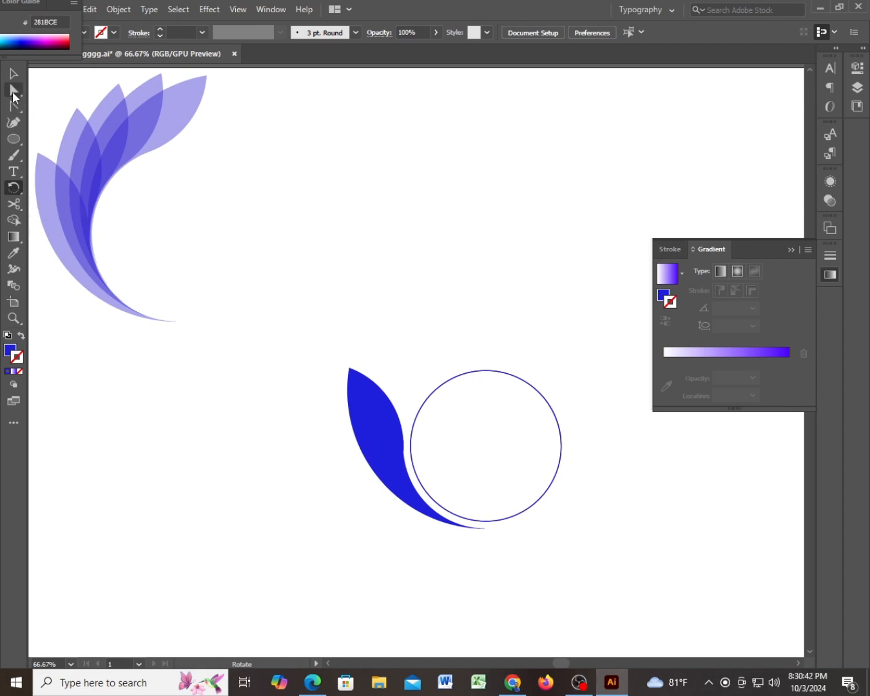
pyautogui.click(13, 73)
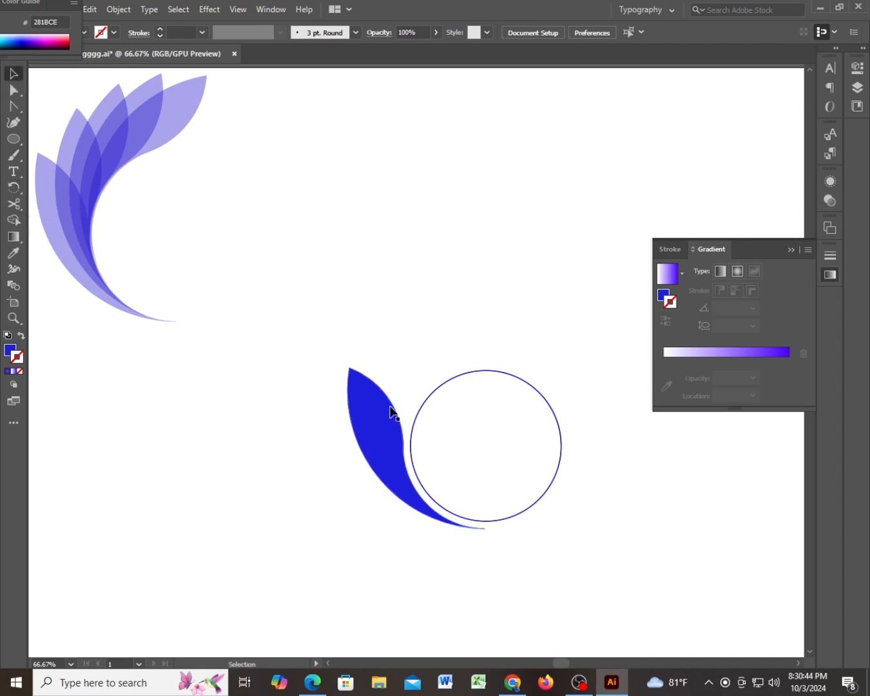
pyautogui.click(390, 410)
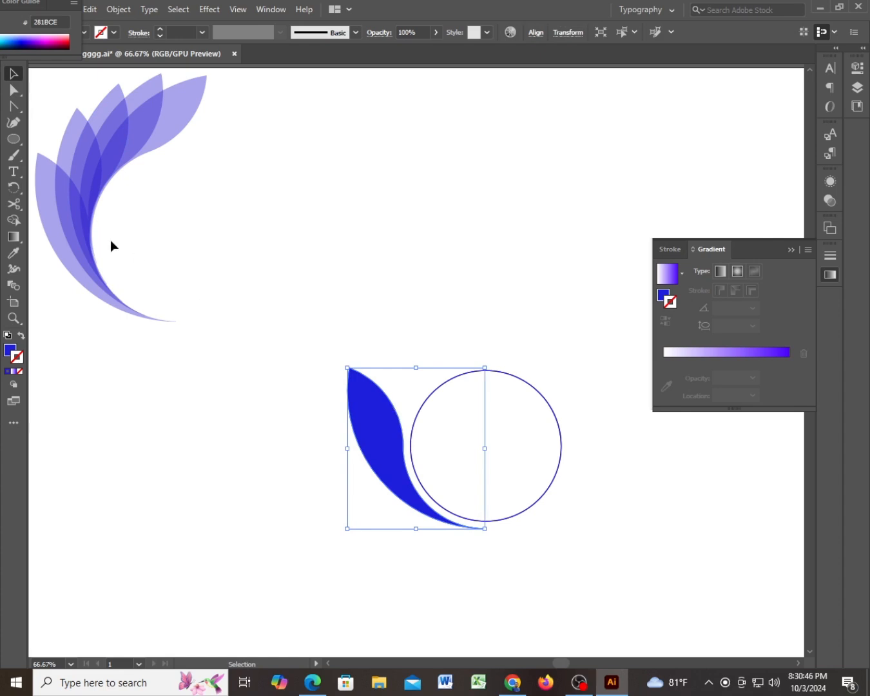
pyautogui.click(17, 188)
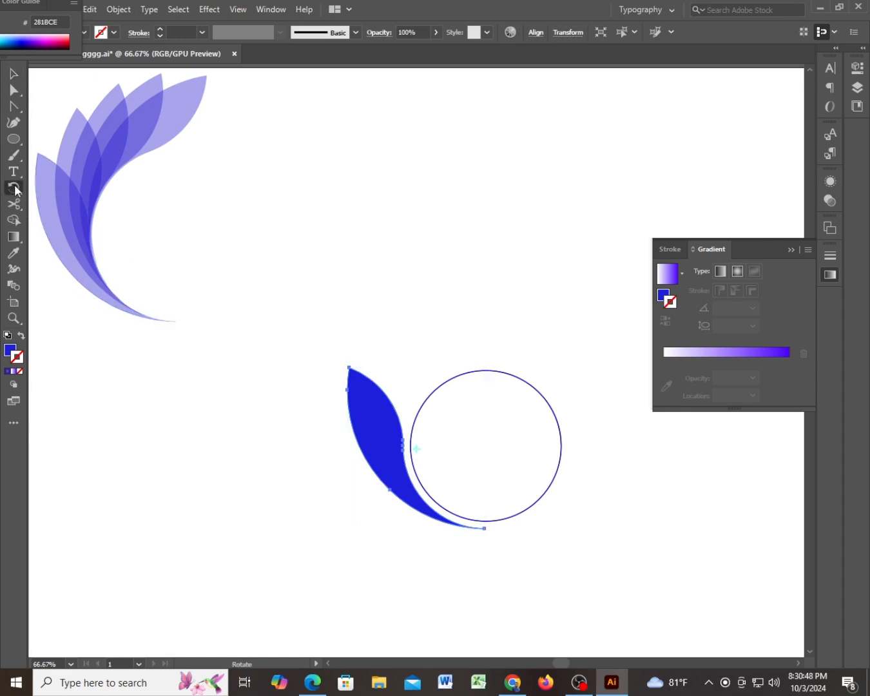
pyautogui.click(487, 448)
pyautogui.press('alt')
pyautogui.moveTo(367, 402); pyautogui.dragTo(391, 346)
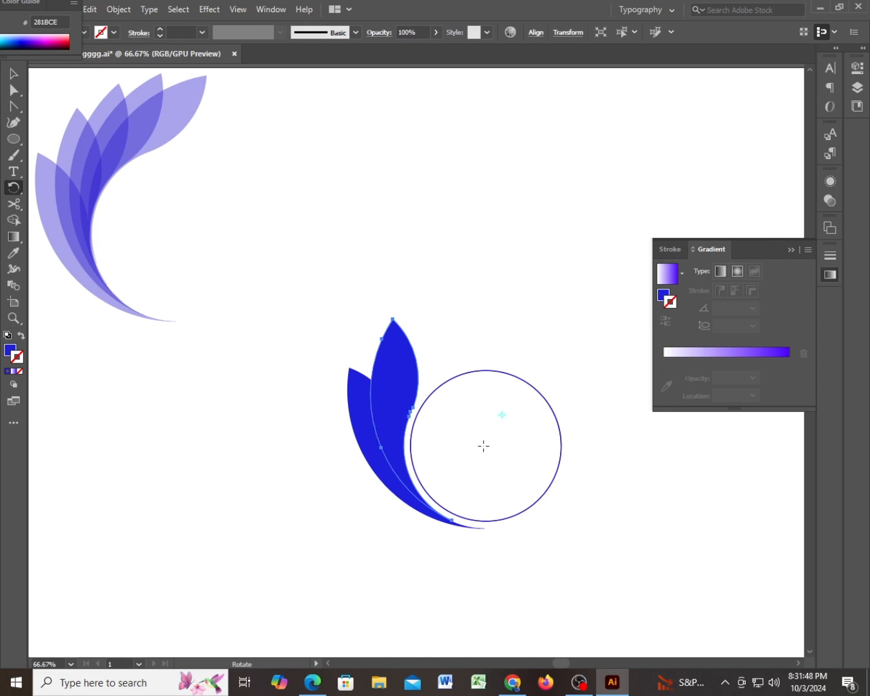
# Add three more petal copies, each rotated further clockwise around the circle's centre, to form a five-petal fan.
pyautogui.click(483, 447)
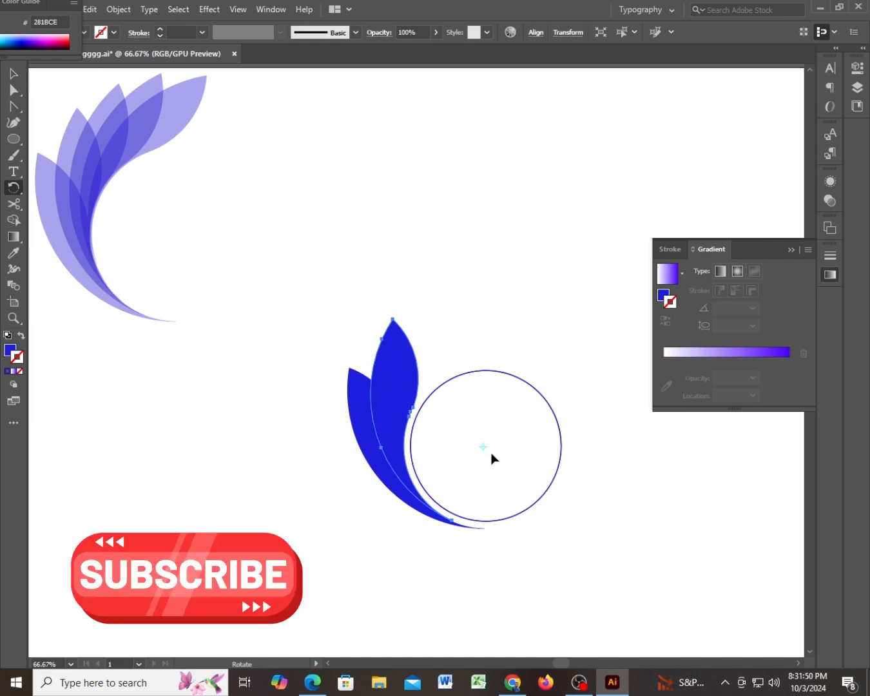
pyautogui.moveTo(408, 366); pyautogui.dragTo(446, 333)
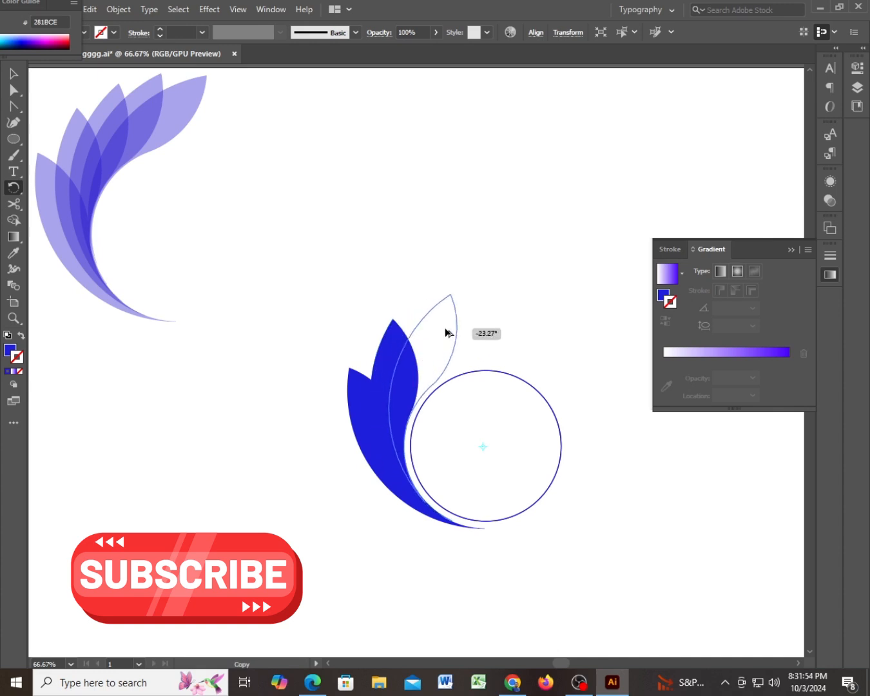
pyautogui.moveTo(445, 333); pyautogui.dragTo(444, 331)
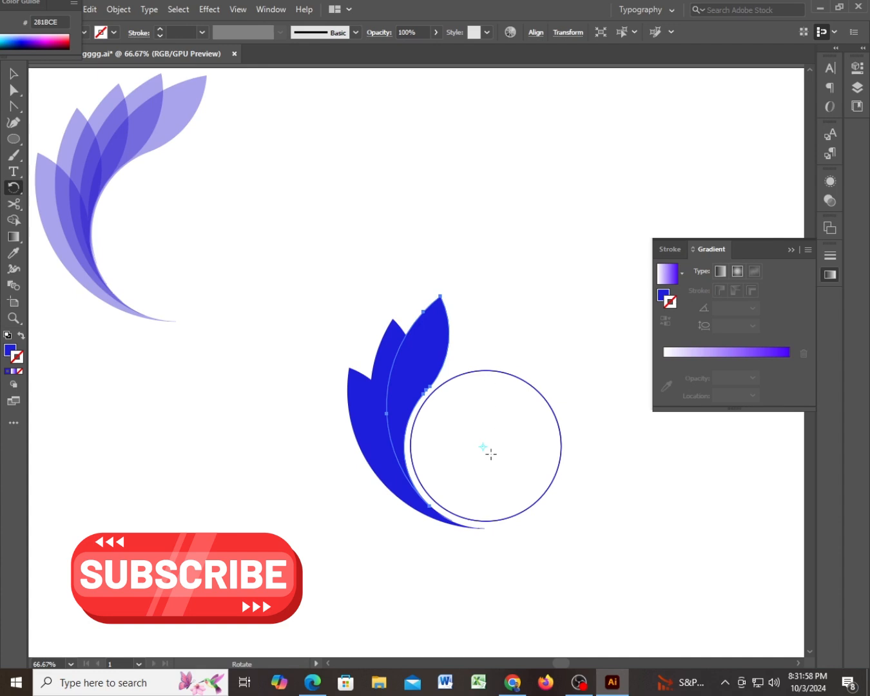
pyautogui.click(504, 439)
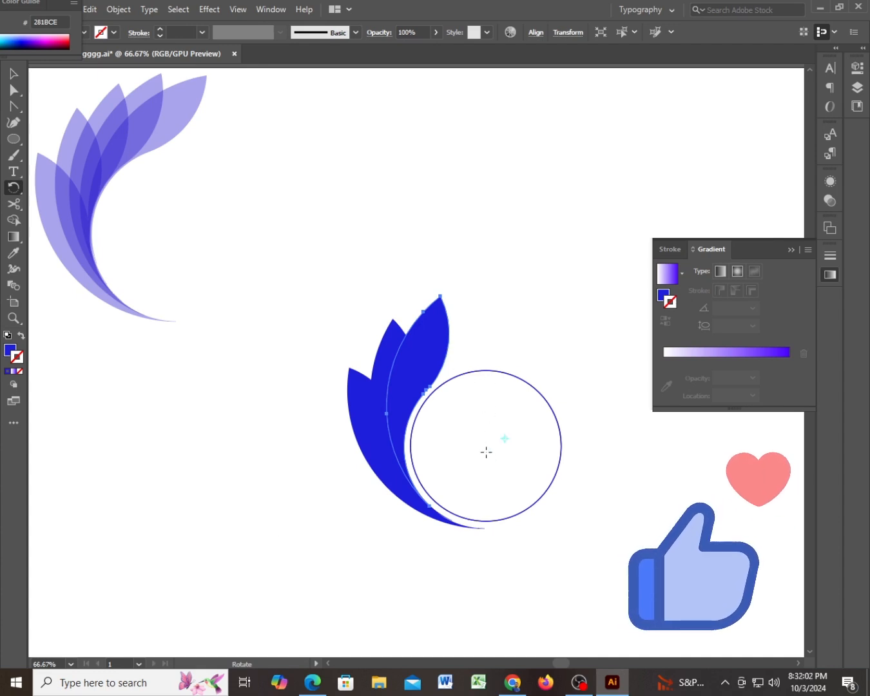
pyautogui.click(486, 445)
pyautogui.moveTo(433, 344); pyautogui.dragTo(469, 338)
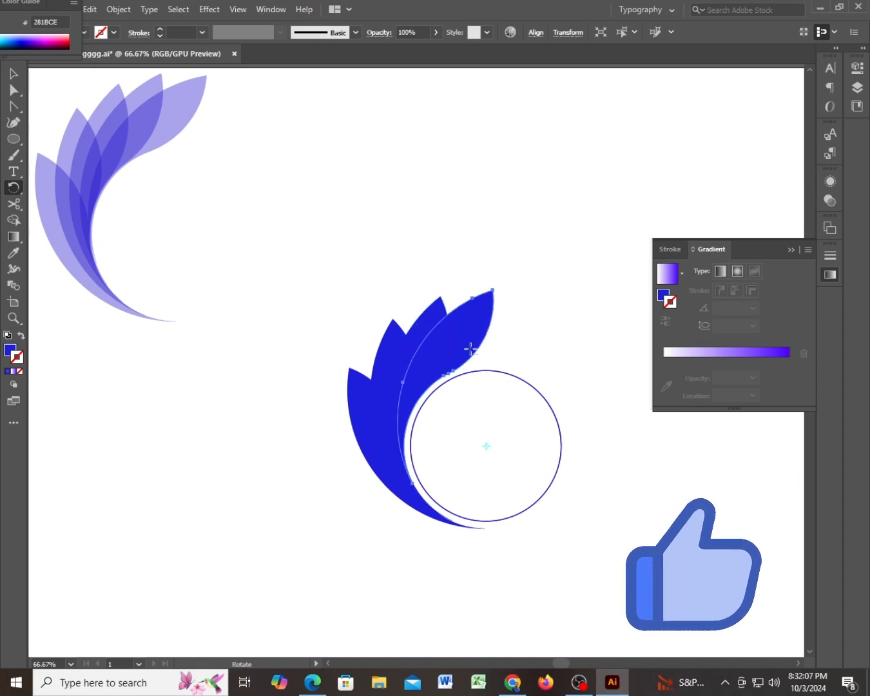
pyautogui.click(500, 434)
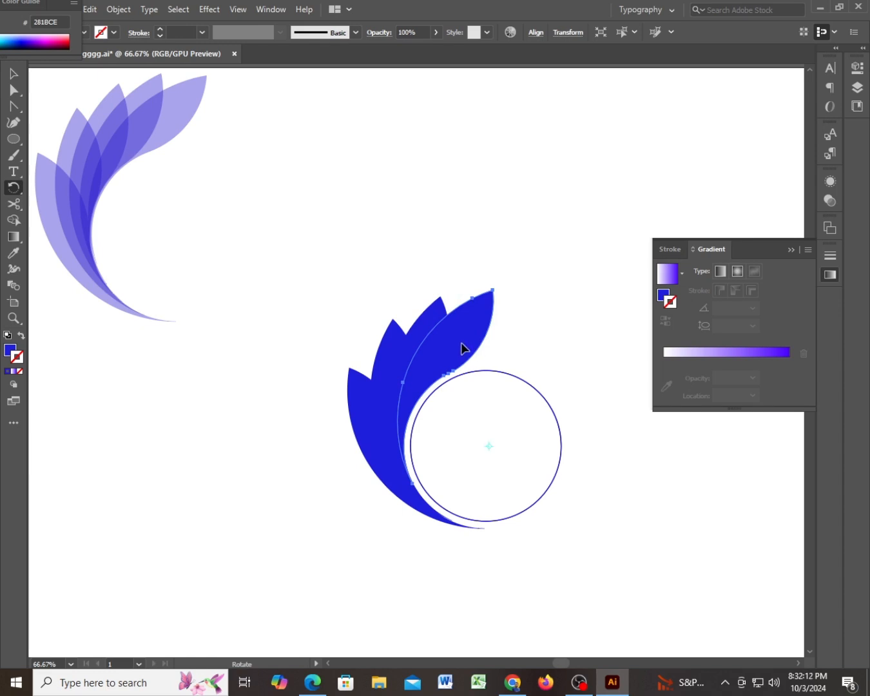
pyautogui.moveTo(476, 344); pyautogui.dragTo(513, 332)
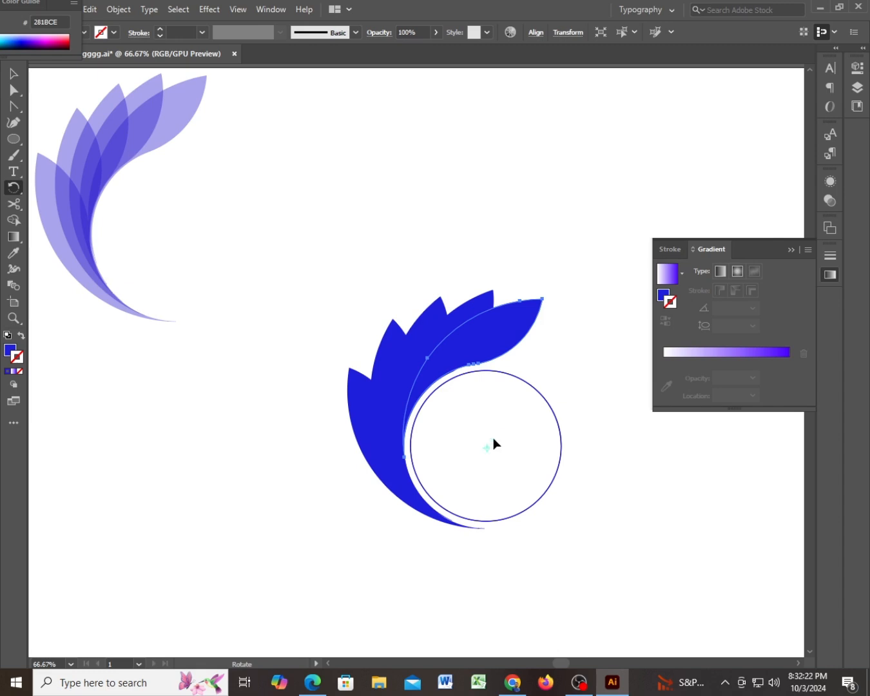
# Try a sixth rotated petal copy, then delete both that copy and the small guide circle.
pyautogui.moveTo(504, 348); pyautogui.dragTo(545, 362)
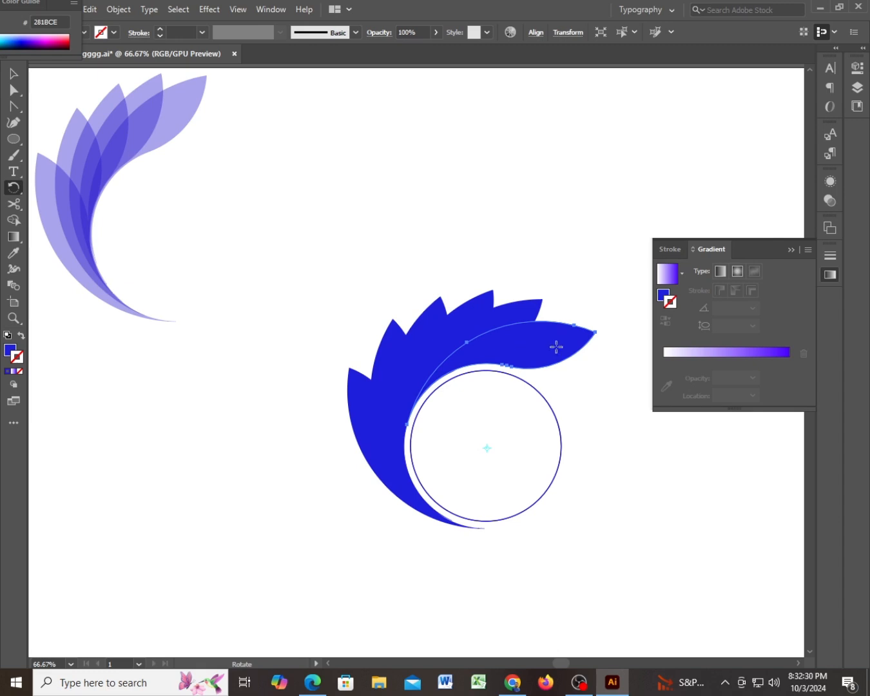
pyautogui.press('Delete')
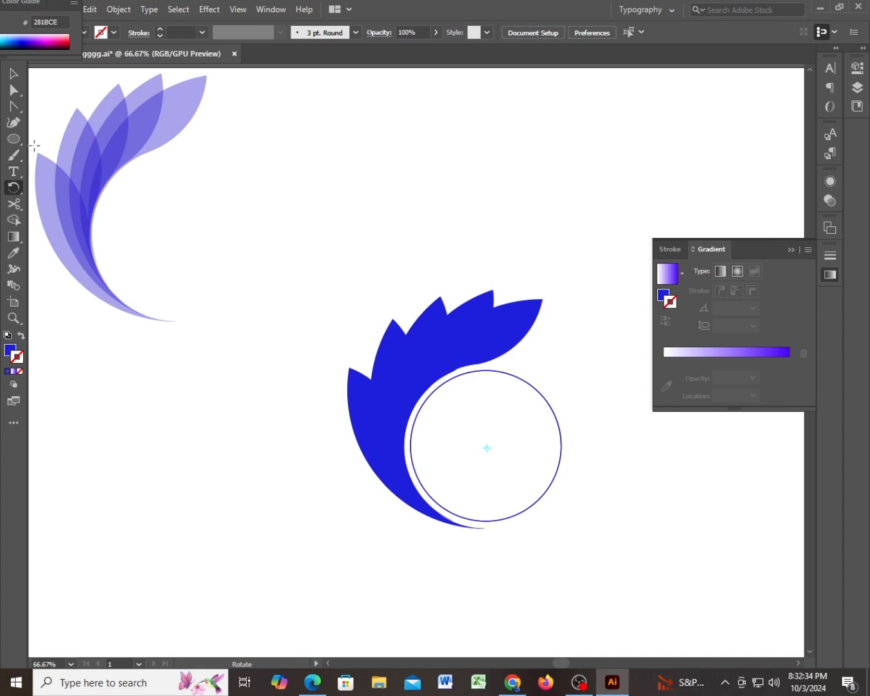
pyautogui.click(12, 75)
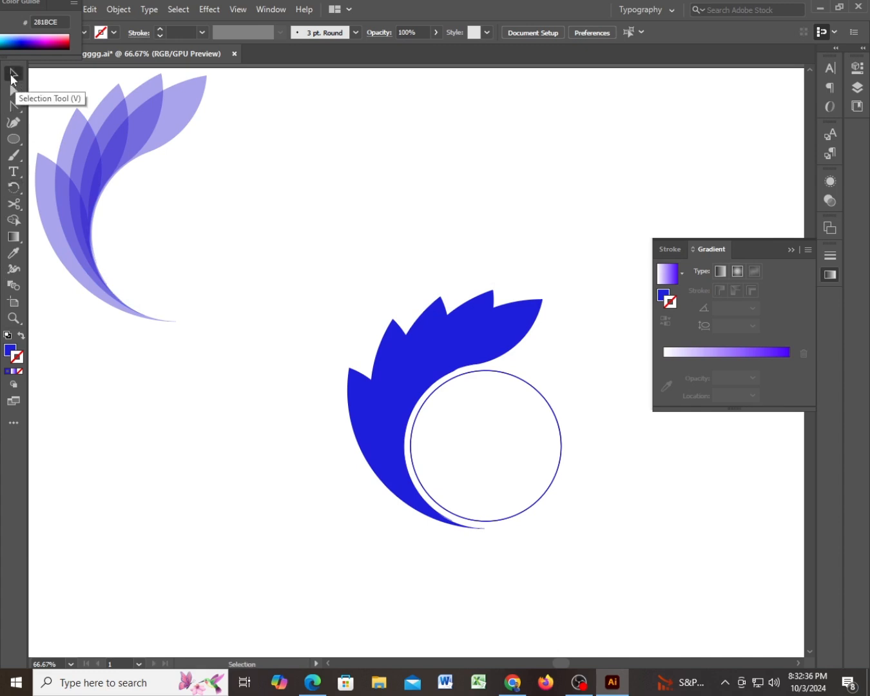
pyautogui.moveTo(583, 428); pyautogui.dragTo(479, 462)
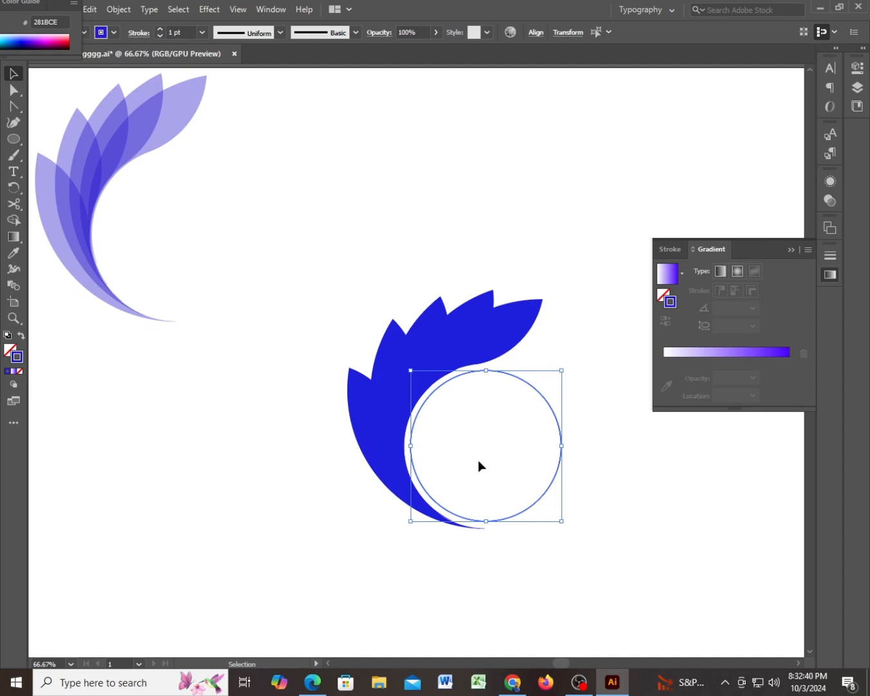
pyautogui.press('Delete')
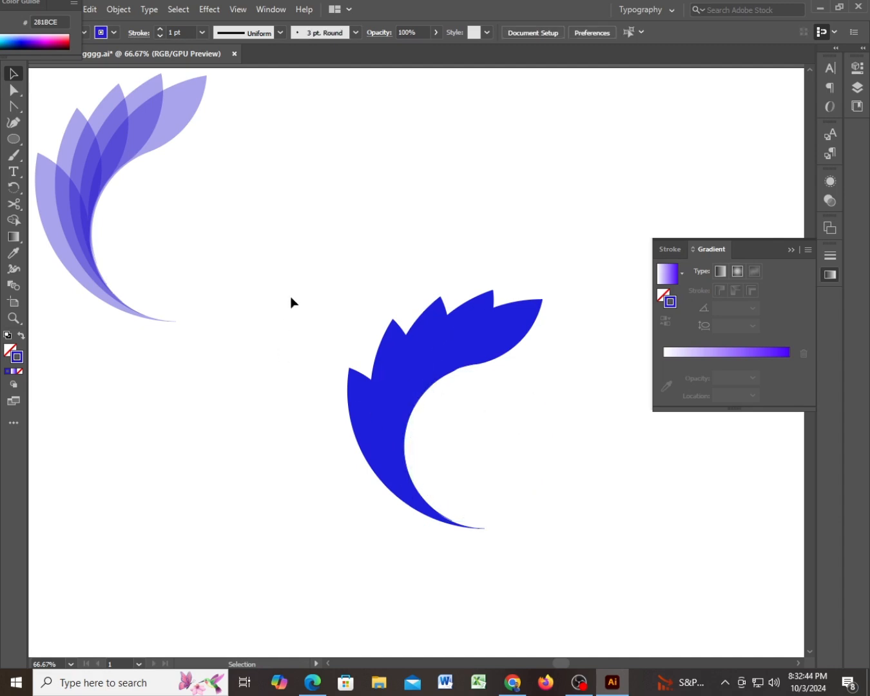
# Select all five petals and reduce their opacity to 53%.
pyautogui.moveTo(293, 283); pyautogui.dragTo(553, 566)
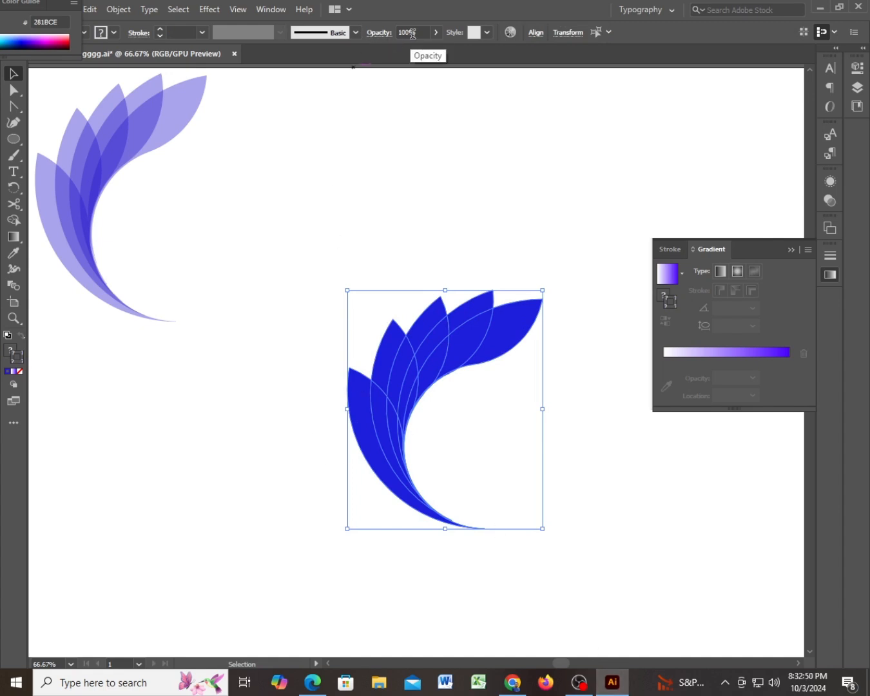
pyautogui.click(433, 33)
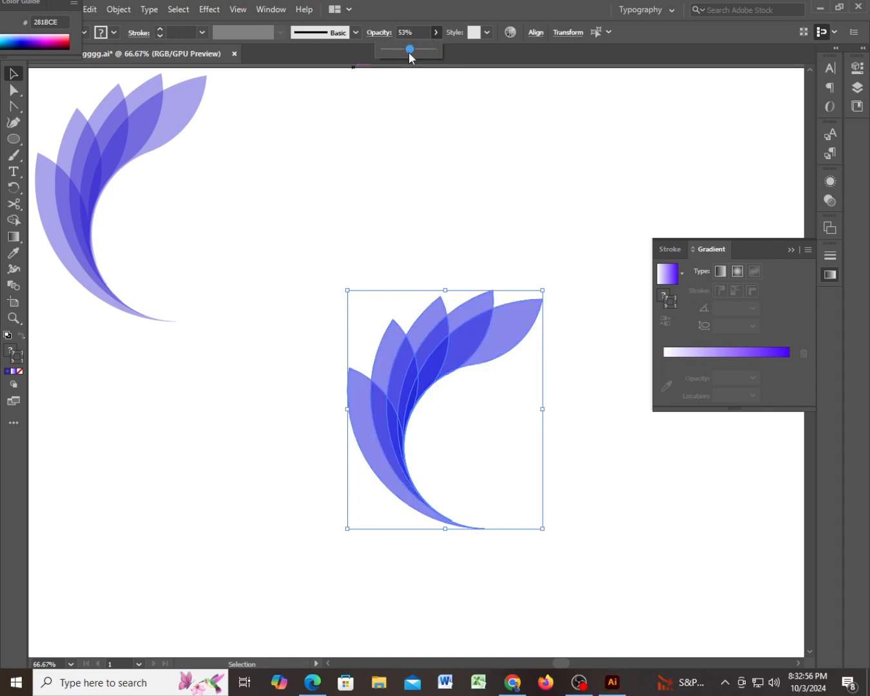
pyautogui.click(406, 181)
# Move the five transparent petals together straight up the artboard, closer to the height of the reference logo.
pyautogui.moveTo(342, 298); pyautogui.dragTo(515, 540)
pyautogui.moveTo(396, 415); pyautogui.dragTo(400, 301)
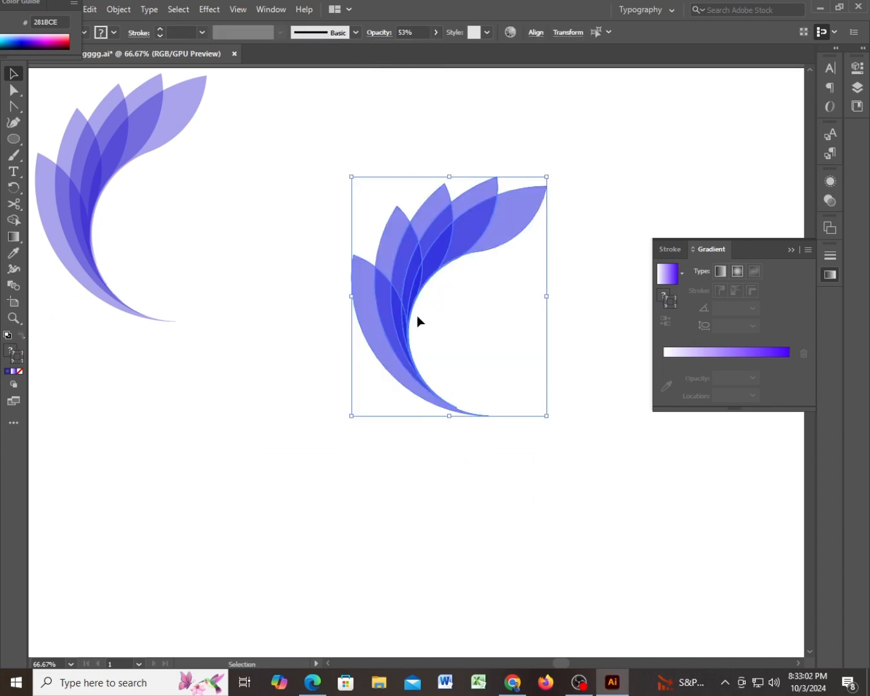
pyautogui.click(282, 489)
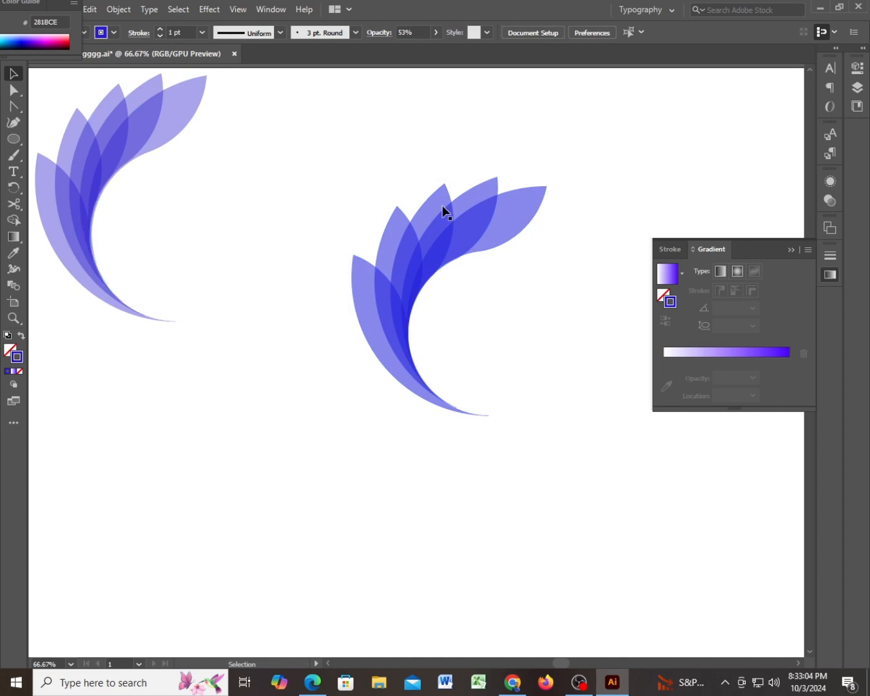
# Scale the five newly made petals up proportionally by about 5% and move them up and slightly towards the reference logo.
pyautogui.moveTo(330, 166); pyautogui.dragTo(541, 418)
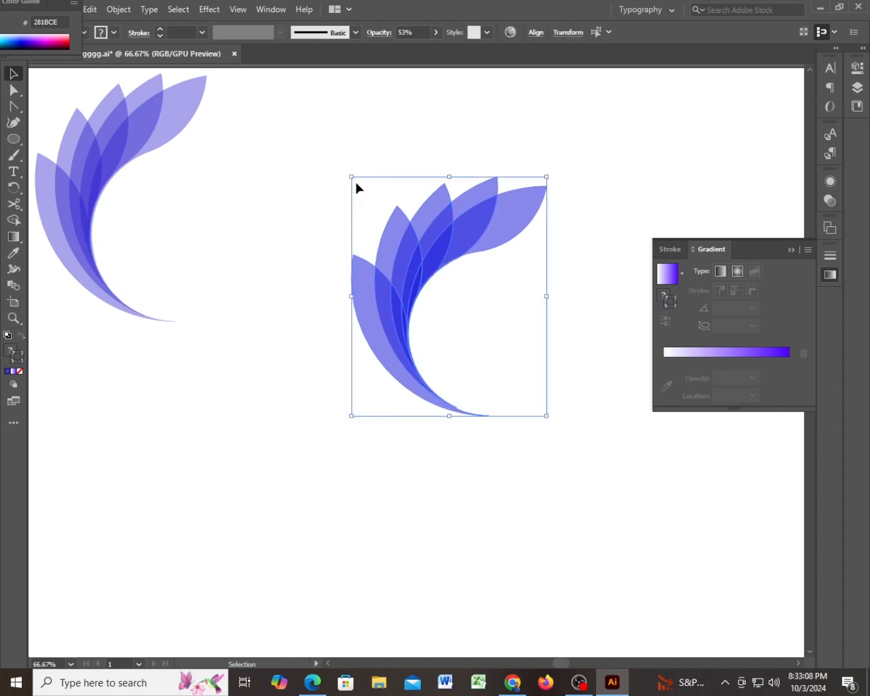
pyautogui.moveTo(353, 179); pyautogui.dragTo(329, 164)
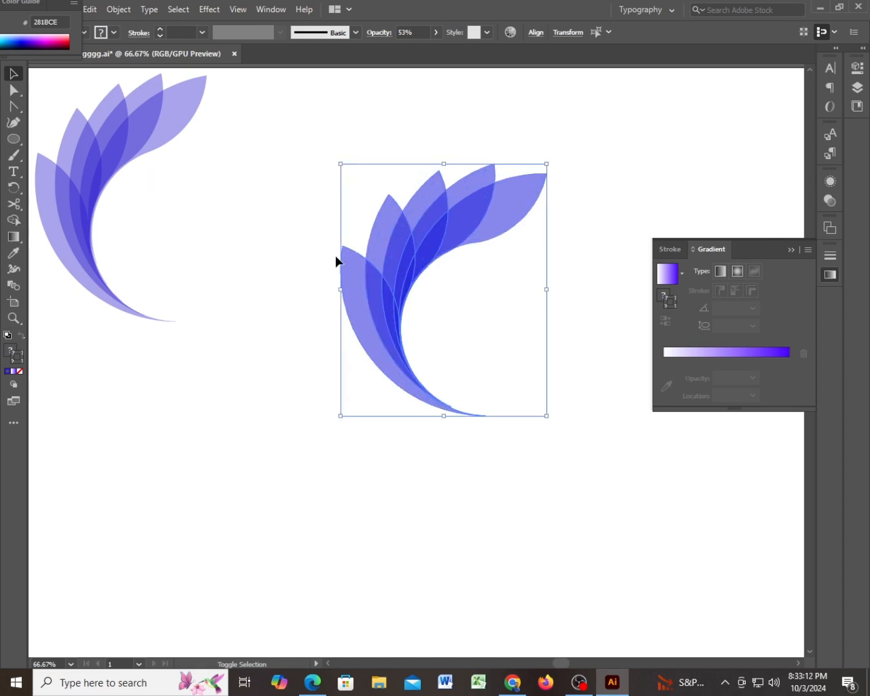
pyautogui.moveTo(434, 234); pyautogui.dragTo(404, 172)
# Group the five enlarged petals and move the group down to the middle of the artboard.
pyautogui.rightClick(381, 162)
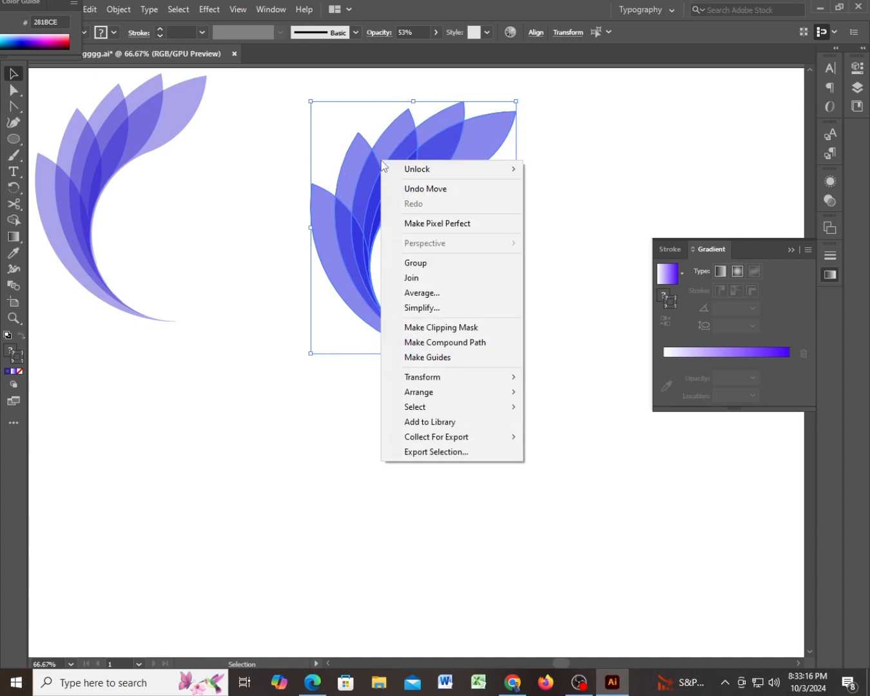
pyautogui.click(421, 263)
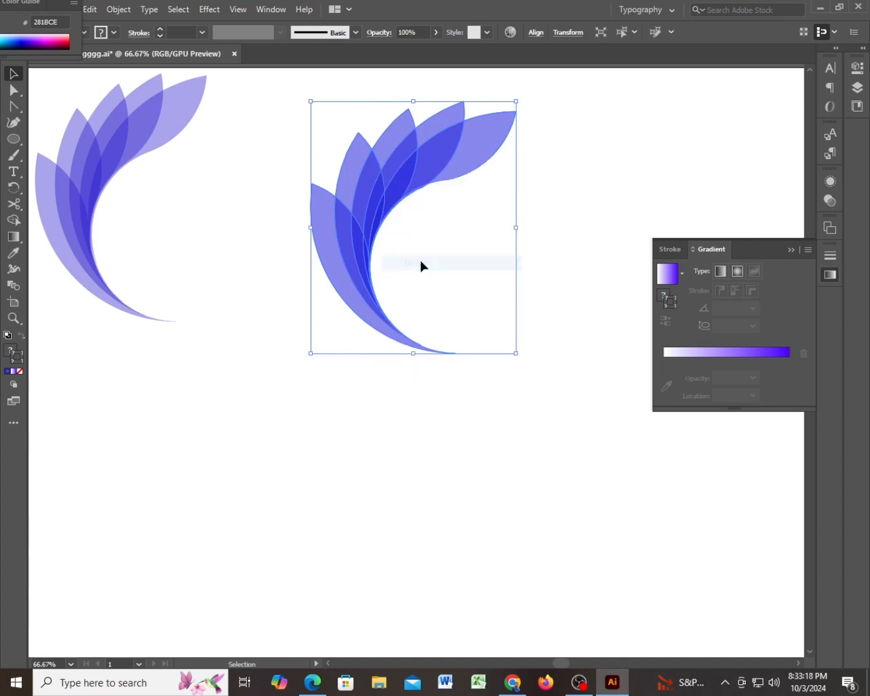
pyautogui.click(591, 452)
pyautogui.moveTo(380, 169); pyautogui.dragTo(405, 290)
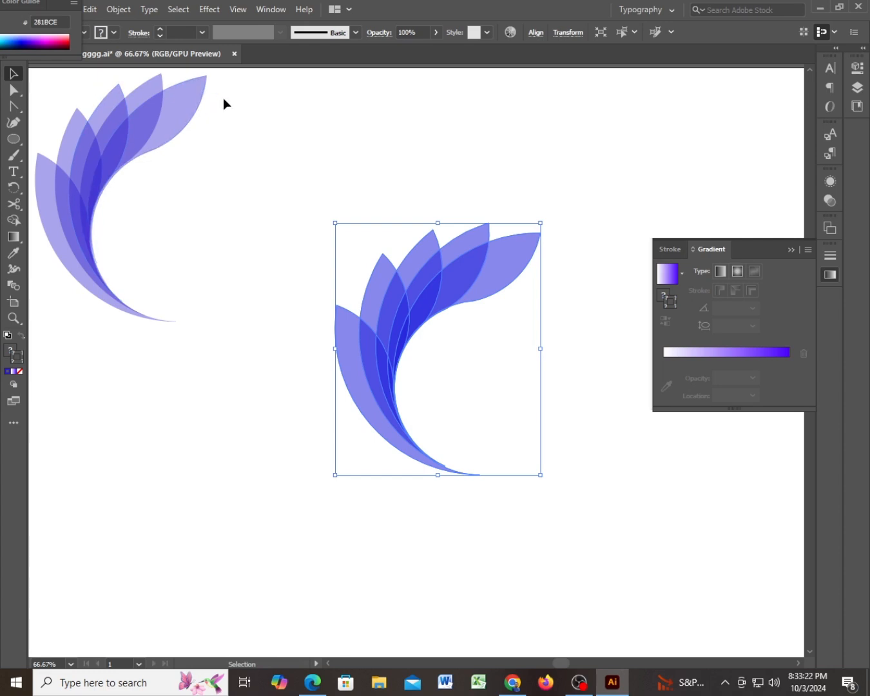
# Group the reference logo's petals and move that group down beside the new petal logo, roughly level with it.
pyautogui.moveTo(231, 92); pyautogui.dragTo(67, 290)
pyautogui.rightClick(75, 190)
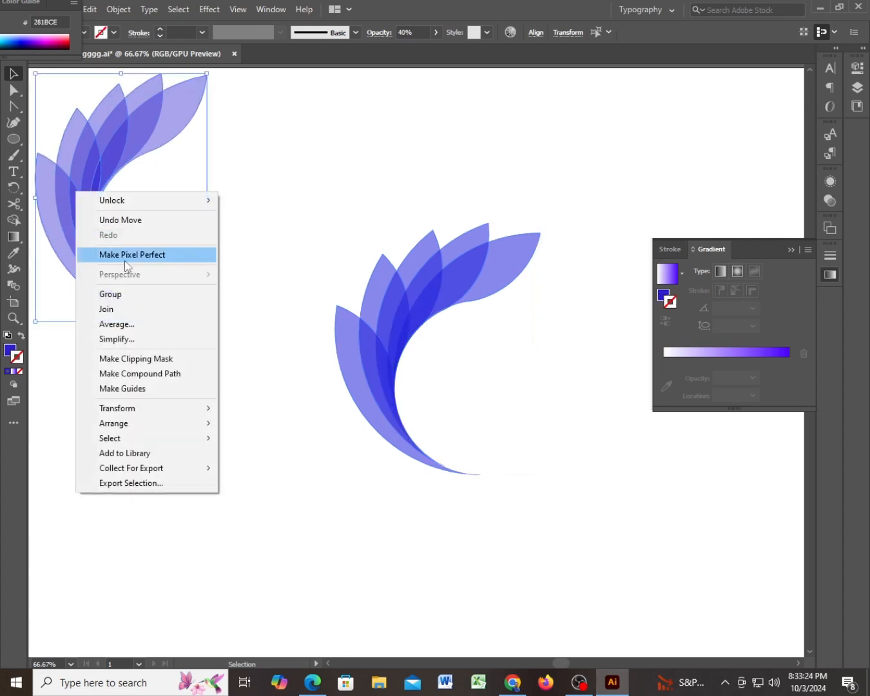
pyautogui.click(112, 292)
pyautogui.click(239, 307)
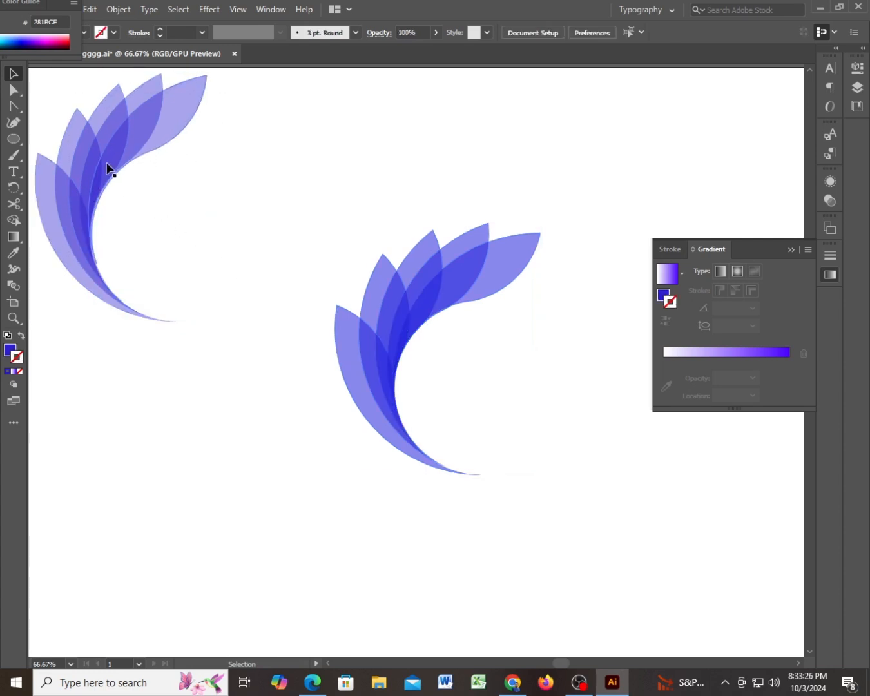
pyautogui.moveTo(98, 143); pyautogui.dragTo(183, 286)
pyautogui.click(389, 518)
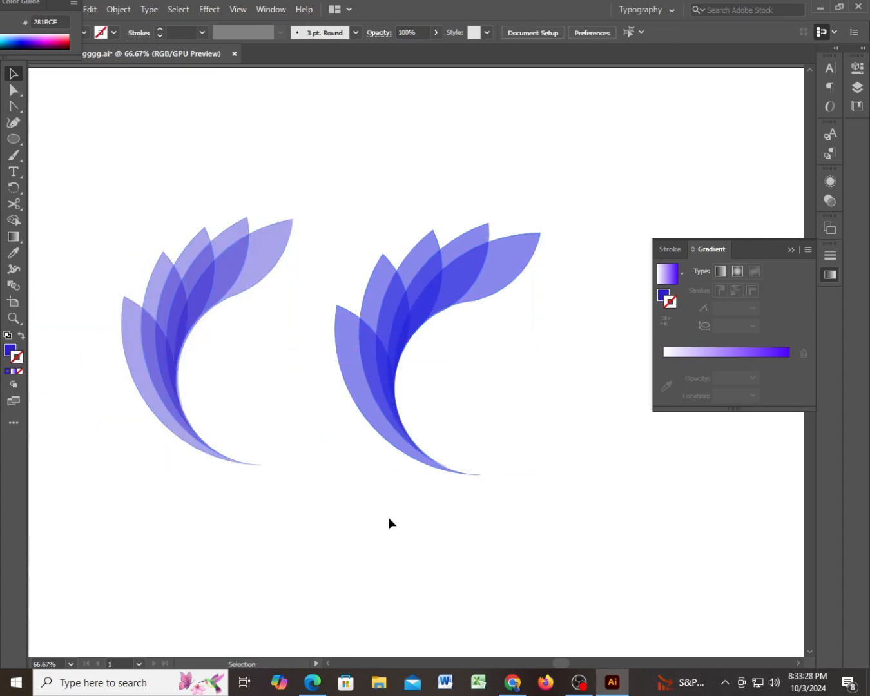